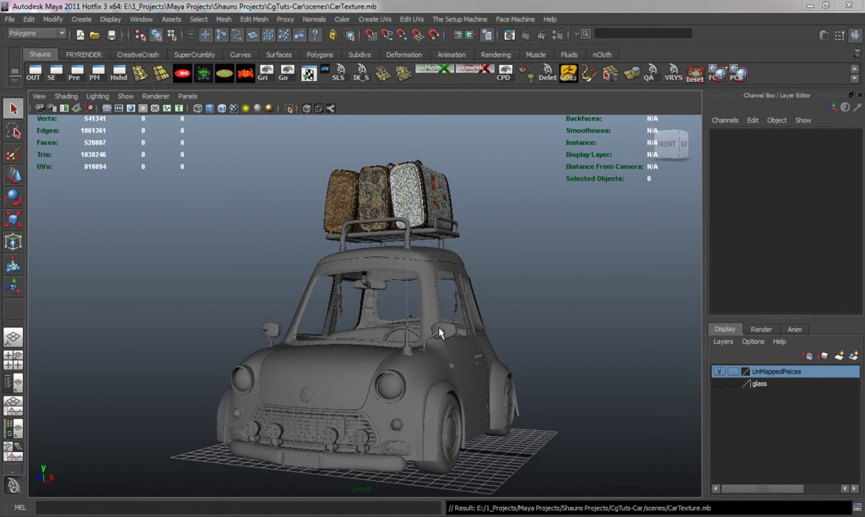
Step: Examine the car model from the front and side, including the seats and interior panels seen through the windows
{"action": "scroll", "coordinate": [291, 326], "scroll_direction": "up", "scroll_amount": 5}
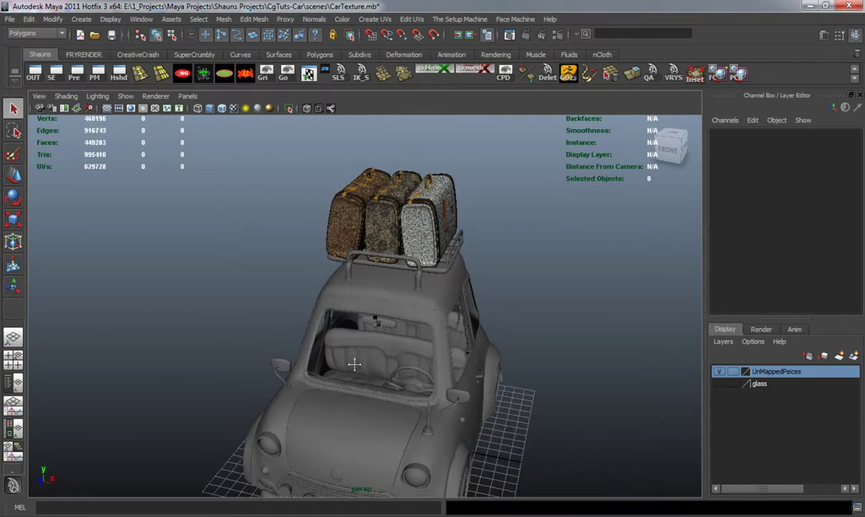
{"action": "left_click", "coordinate": [332, 305]}
{"action": "left_click_drag", "start_coordinate": [251, 301], "coordinate": [208, 301], "text": "alt"}
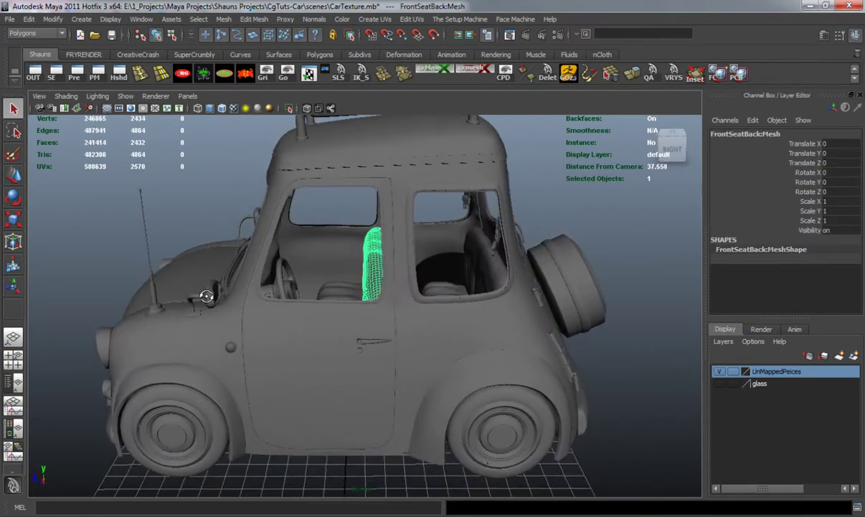
{"action": "left_click", "coordinate": [421, 258]}
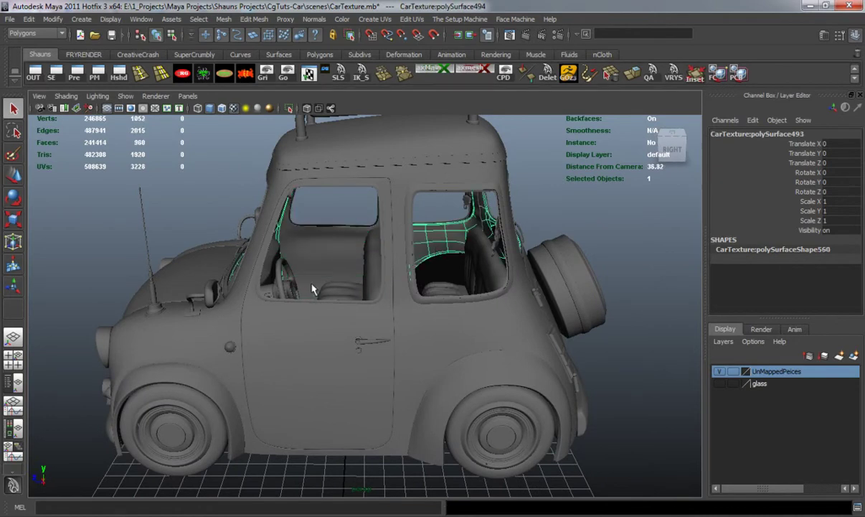
{"action": "left_click_drag", "start_coordinate": [322, 285], "coordinate": [423, 266], "text": "alt"}
{"action": "left_click", "coordinate": [127, 220]}
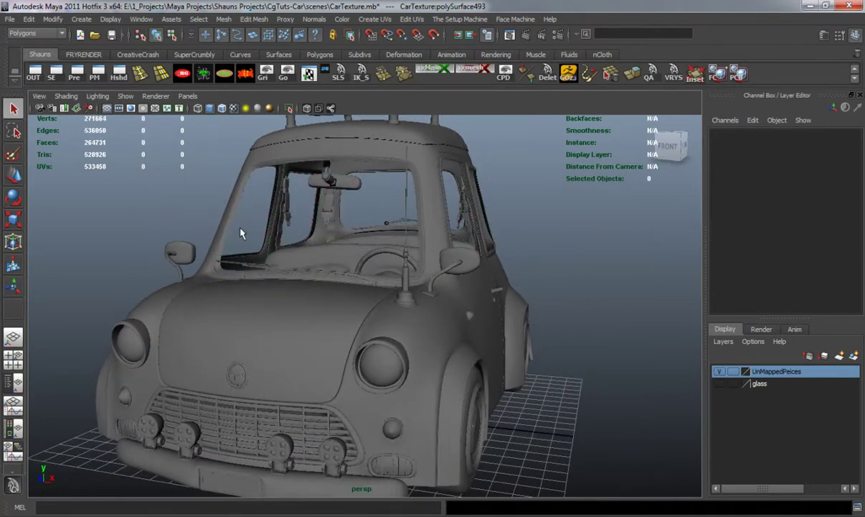
{"action": "right_click_drag", "start_coordinate": [230, 219], "coordinate": [213, 234], "text": "alt"}
{"action": "middle_click_drag", "start_coordinate": [213, 234], "coordinate": [219, 256], "text": "alt"}
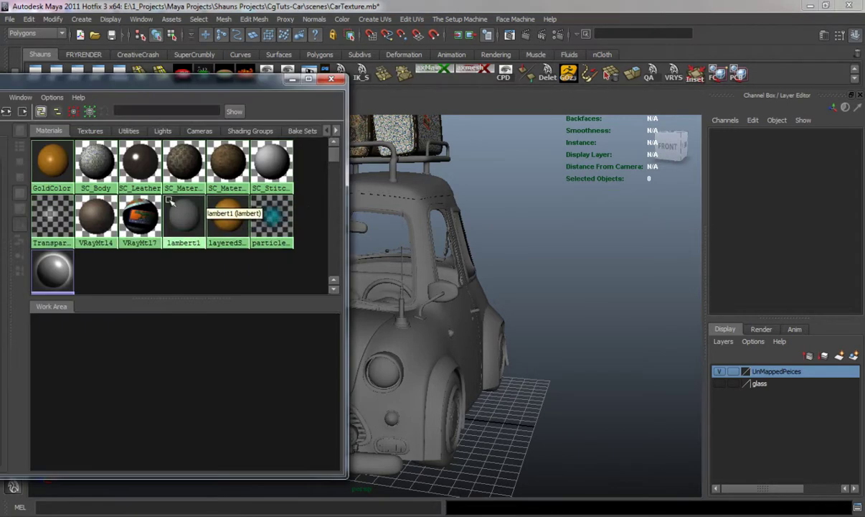
Step: Create two VRay Mtl materials in Hypershade and show only the work area
{"action": "left_click_drag", "start_coordinate": [155, 83], "coordinate": [410, 41]}
{"action": "left_click", "coordinate": [221, 211]}
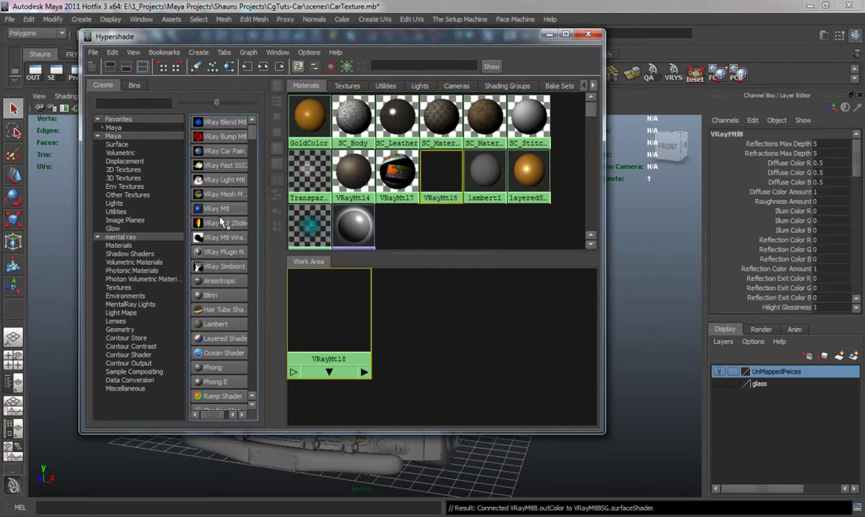
{"action": "left_click", "coordinate": [219, 209]}
{"action": "left_click_drag", "start_coordinate": [411, 328], "coordinate": [446, 330]}
{"action": "left_click", "coordinate": [126, 66]}
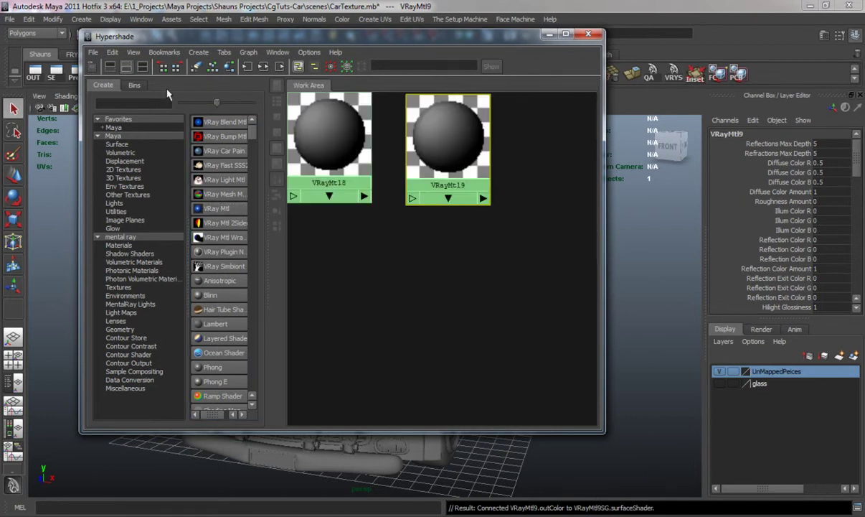
Step: Place the first new VRay material below the second and rename it CarSeats
{"action": "left_click_drag", "start_coordinate": [341, 41], "coordinate": [662, 89]}
{"action": "left_click_drag", "start_coordinate": [610, 175], "coordinate": [764, 342]}
{"action": "right_click", "coordinate": [763, 341]}
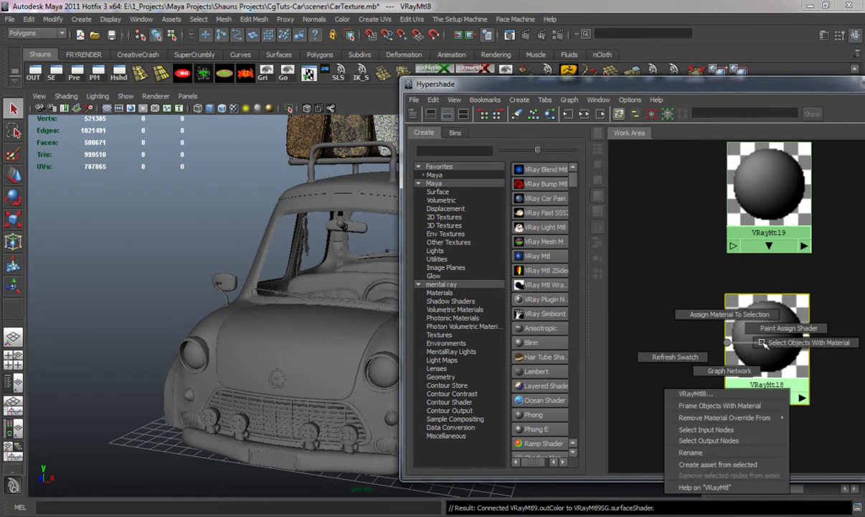
{"action": "left_click", "coordinate": [692, 452]}
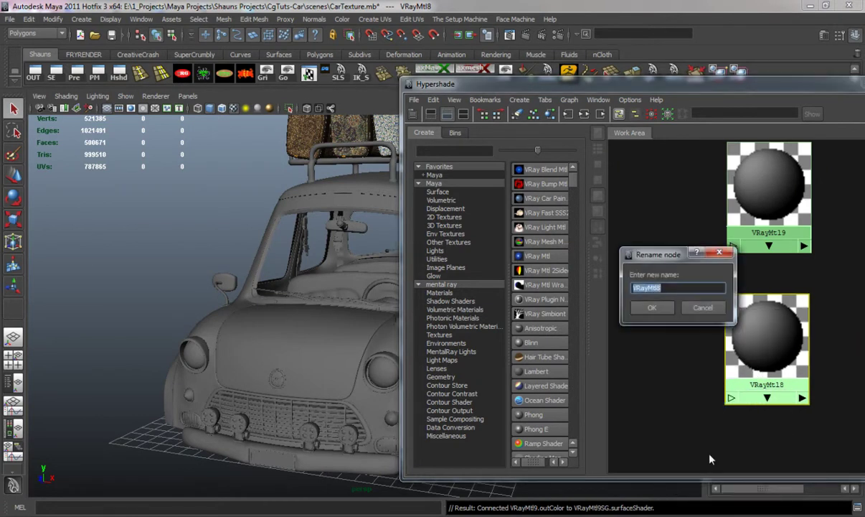
{"action": "type", "text": "CarSeats"}
{"action": "key", "text": "Return"}
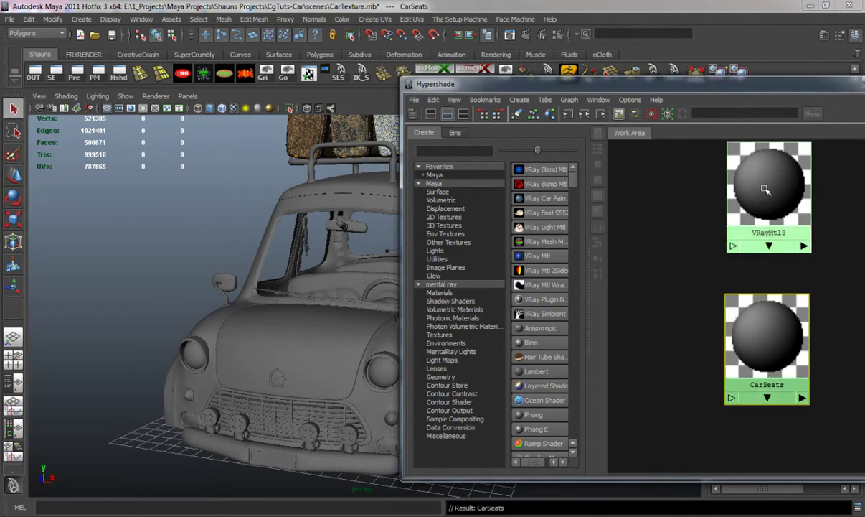
Step: Rename the other new VRay material CarCage
{"action": "right_click_drag", "start_coordinate": [727, 188], "coordinate": [705, 299]}
{"action": "type", "text": "Car"}
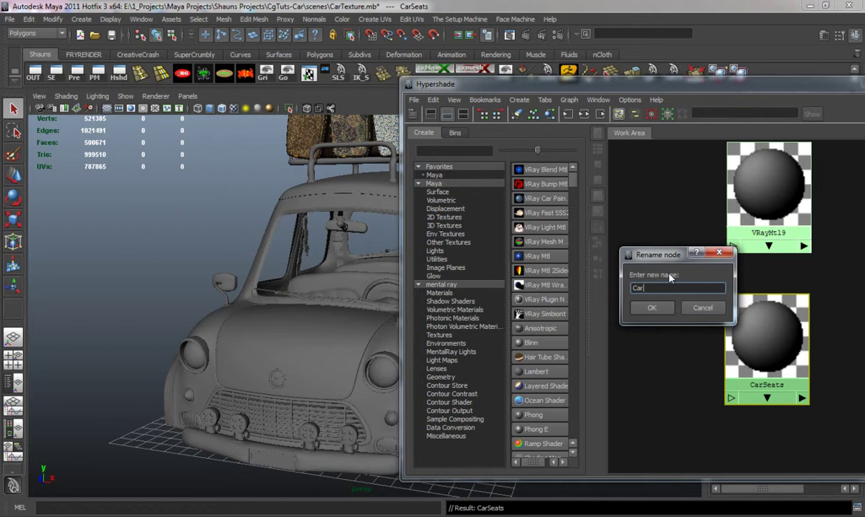
{"action": "type", "text": "Cage"}
{"action": "key", "text": "Return"}
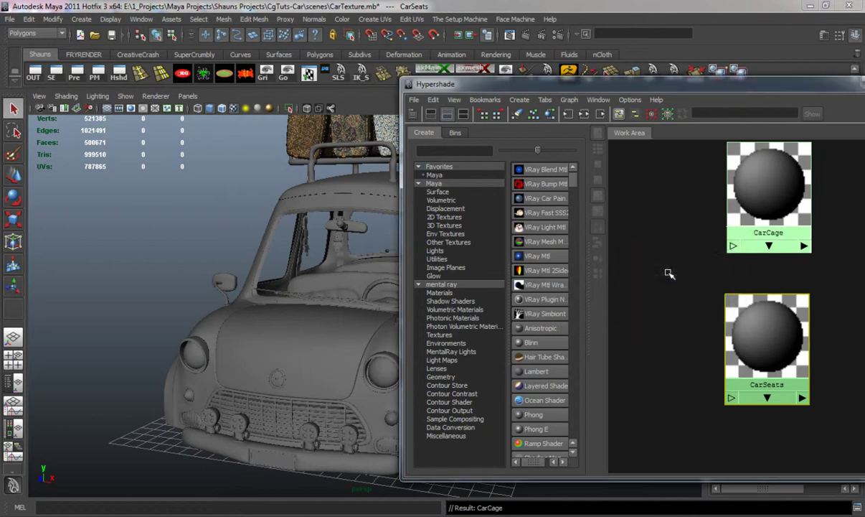
Step: Connect a File texture to the diffuse color of CarSeats and arrange the connected nodes in the work area
{"action": "left_click_drag", "start_coordinate": [750, 84], "coordinate": [151, 105]}
{"action": "left_click_drag", "start_coordinate": [450, 217], "coordinate": [492, 188], "text": "alt"}
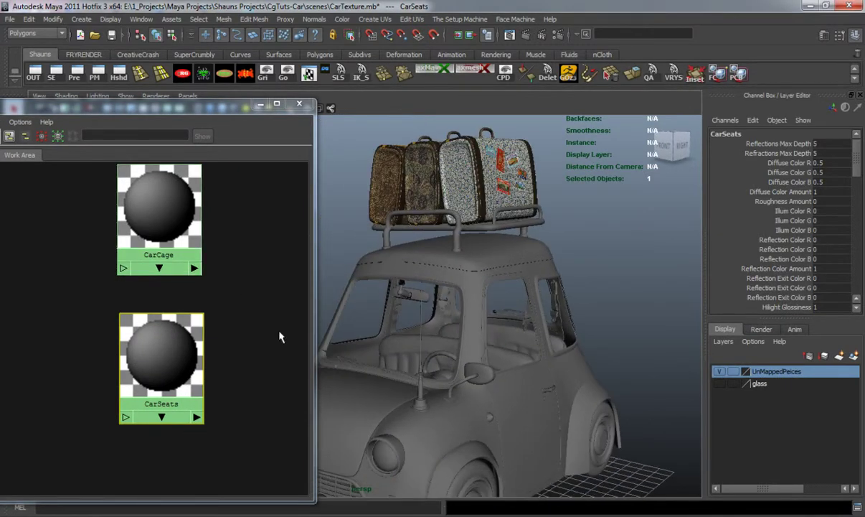
{"action": "double_click", "coordinate": [172, 354]}
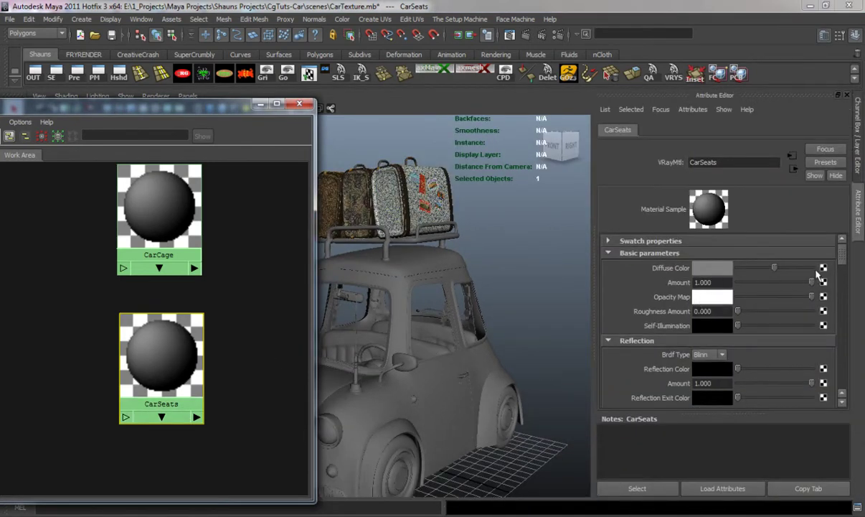
{"action": "left_click", "coordinate": [822, 269]}
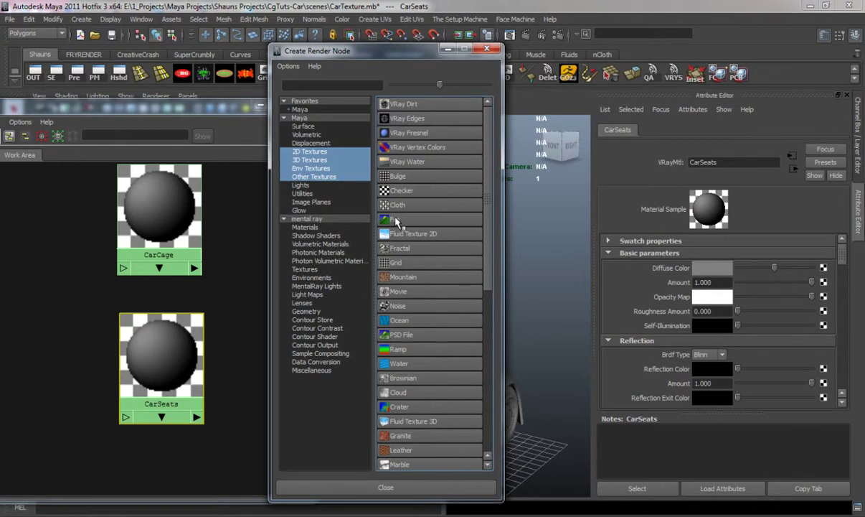
{"action": "left_click", "coordinate": [397, 219]}
{"action": "left_click_drag", "start_coordinate": [99, 243], "coordinate": [3, 379]}
{"action": "left_click_drag", "start_coordinate": [186, 357], "coordinate": [223, 351]}
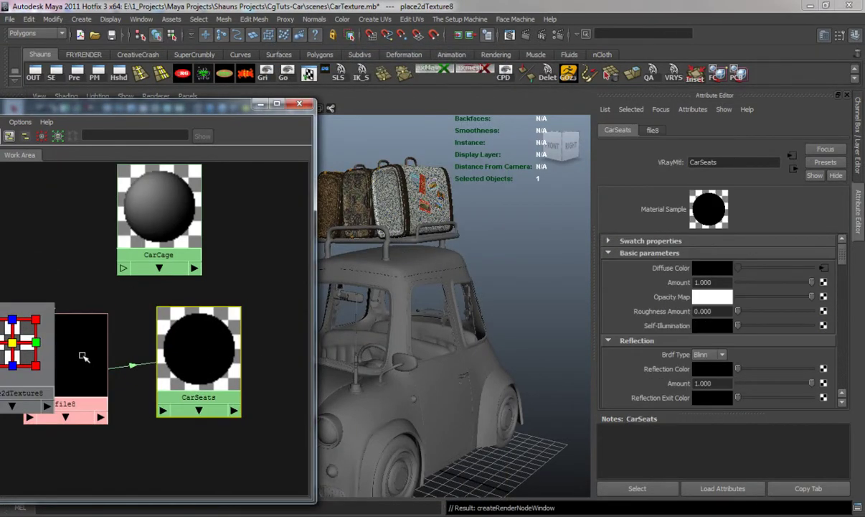
{"action": "left_click_drag", "start_coordinate": [80, 354], "coordinate": [110, 354]}
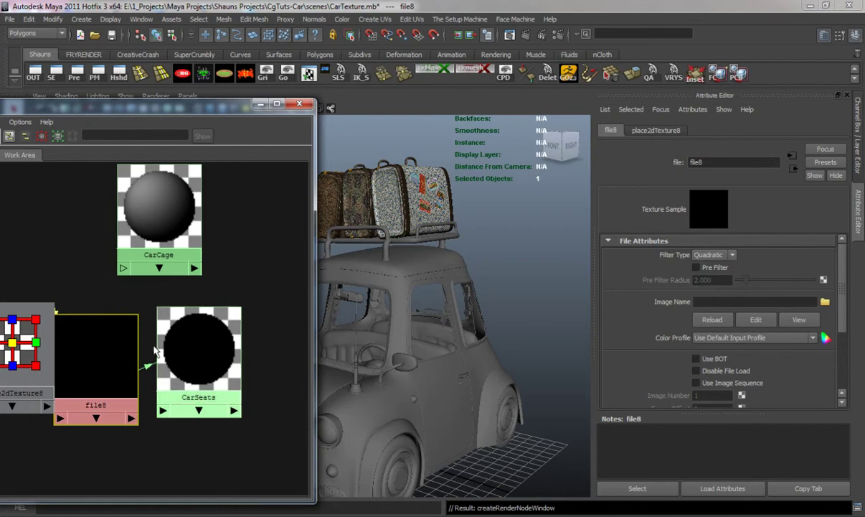
Step: Set the file texture's filter type to Off and load Seats.jpg from the sourceimages folder as its image
{"action": "left_click", "coordinate": [714, 255]}
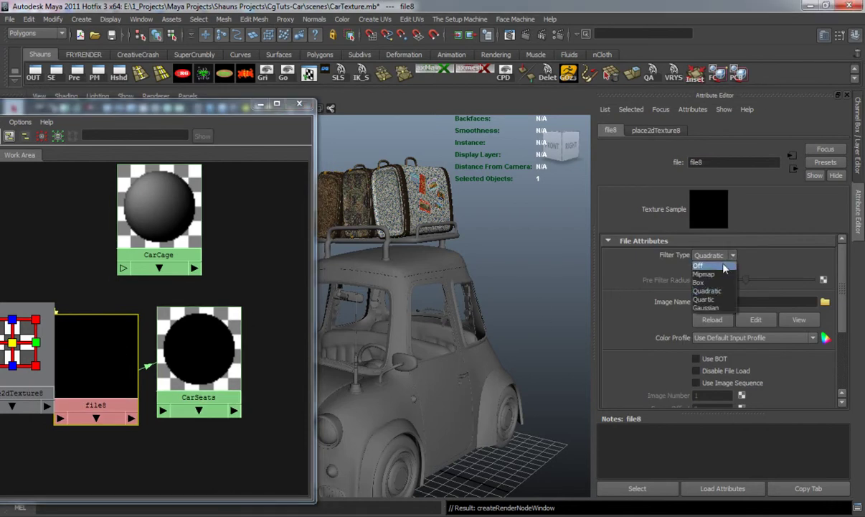
{"action": "left_click", "coordinate": [725, 266]}
{"action": "left_click", "coordinate": [825, 301]}
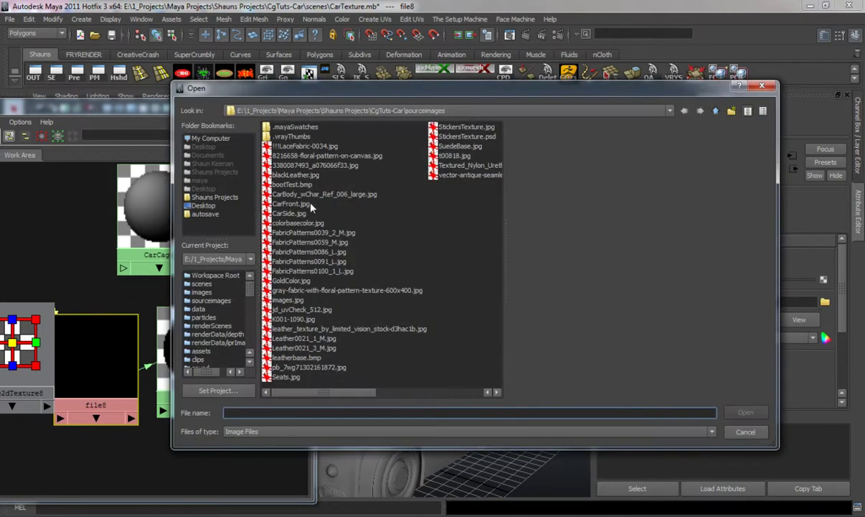
{"action": "left_click", "coordinate": [298, 214]}
{"action": "key", "text": "Down"}
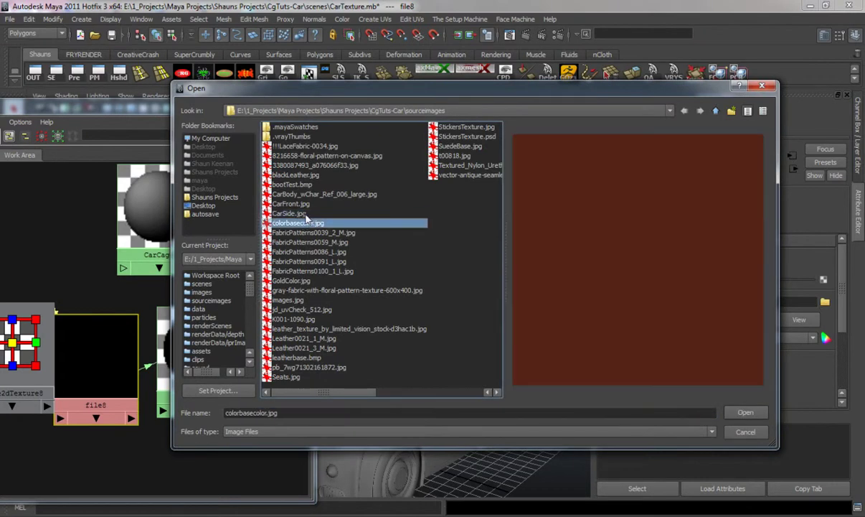
{"action": "key", "text": "Down"}
{"action": "key", "text": "Down"}
{"action": "key", "text": "Down"}
{"action": "key", "text": "Down"}
{"action": "key", "text": "Down"}
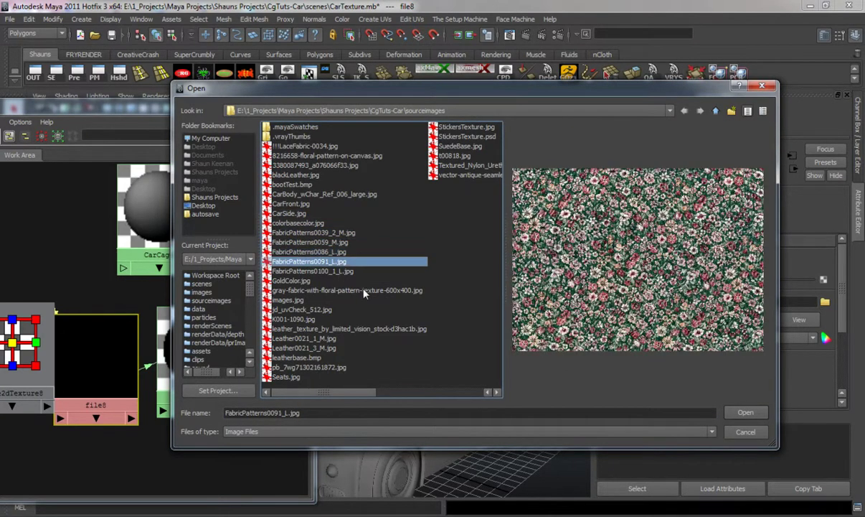
{"action": "key", "text": "Down"}
{"action": "key", "text": "Down"}
{"action": "key", "text": "Down"}
{"action": "key", "text": "Down"}
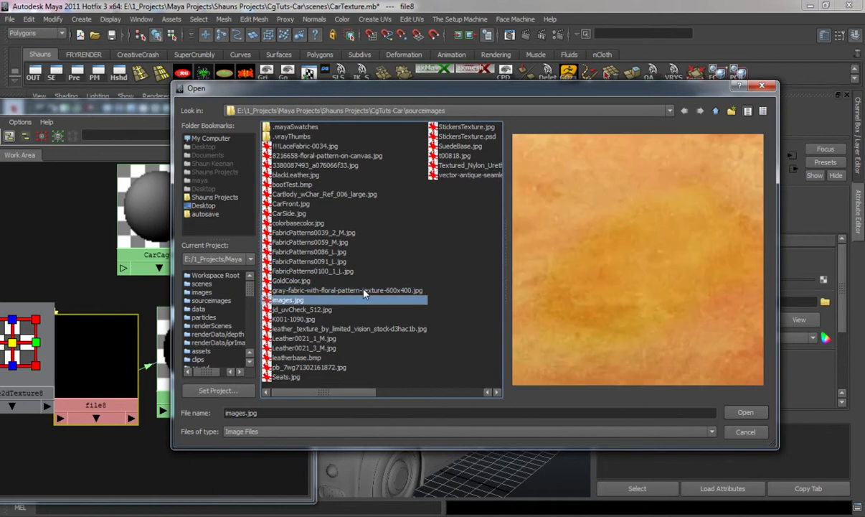
{"action": "key", "text": "Down"}
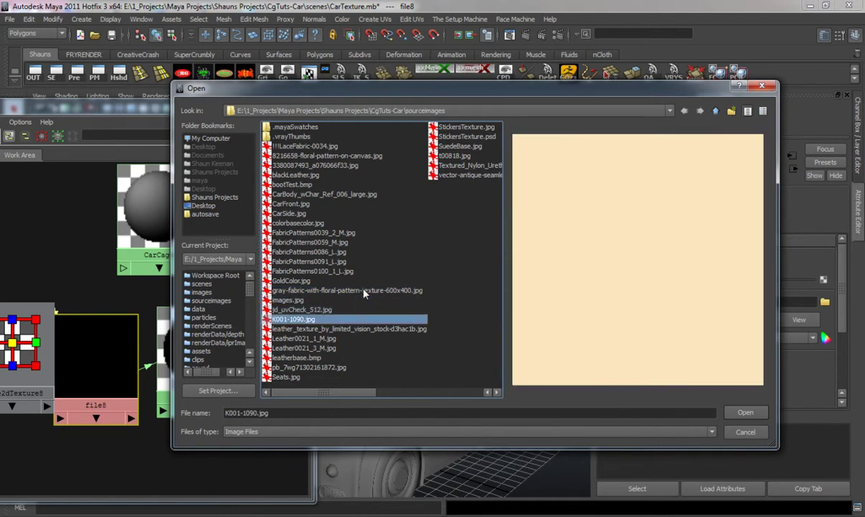
{"action": "key", "text": "Down"}
{"action": "key", "text": "Down"}
{"action": "key", "text": "Down"}
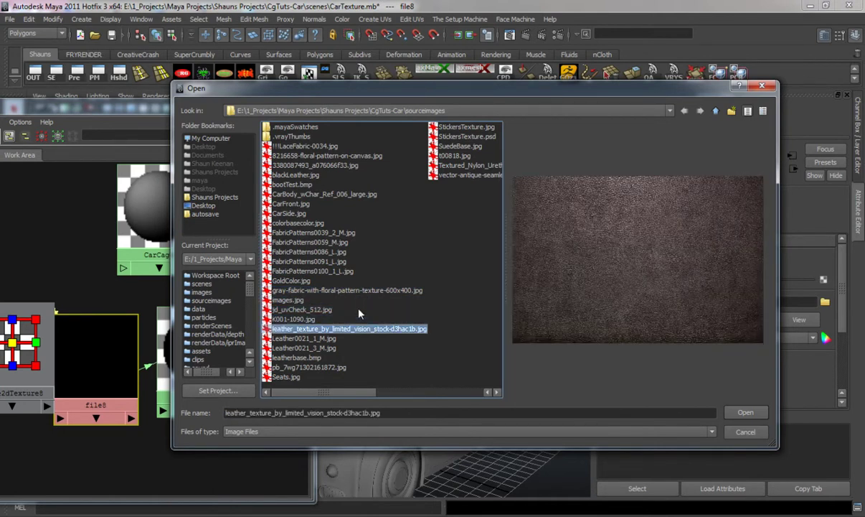
{"action": "key", "text": "Down"}
{"action": "key", "text": "Down"}
{"action": "key", "text": "Down"}
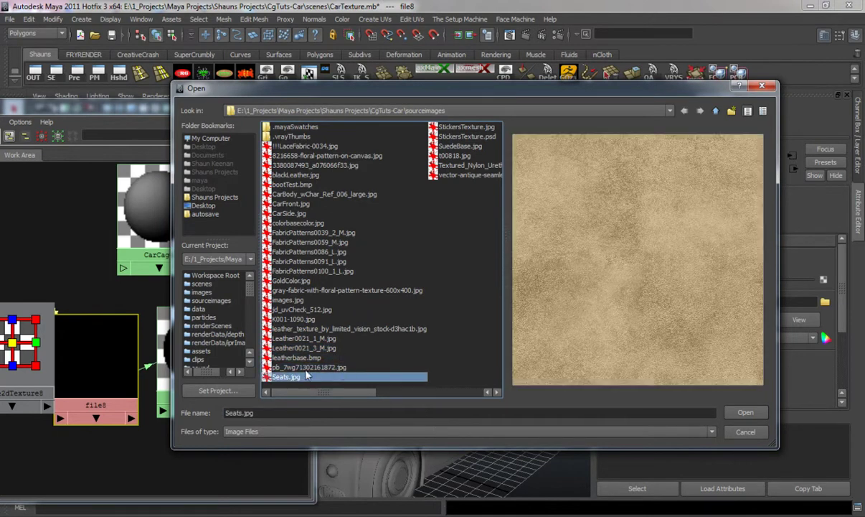
{"action": "left_click", "coordinate": [746, 412]}
Step: Select the backs and bottoms of the front and rear seats and assign the CarSeats material to them
{"action": "middle_click_drag", "start_coordinate": [421, 384], "coordinate": [435, 304], "text": "alt"}
{"action": "scroll", "coordinate": [435, 304], "scroll_direction": "up", "scroll_amount": 5}
{"action": "left_click_drag", "start_coordinate": [435, 303], "coordinate": [406, 343], "text": "alt"}
{"action": "scroll", "coordinate": [417, 351], "scroll_direction": "up", "scroll_amount": 4}
{"action": "left_click", "coordinate": [429, 283]}
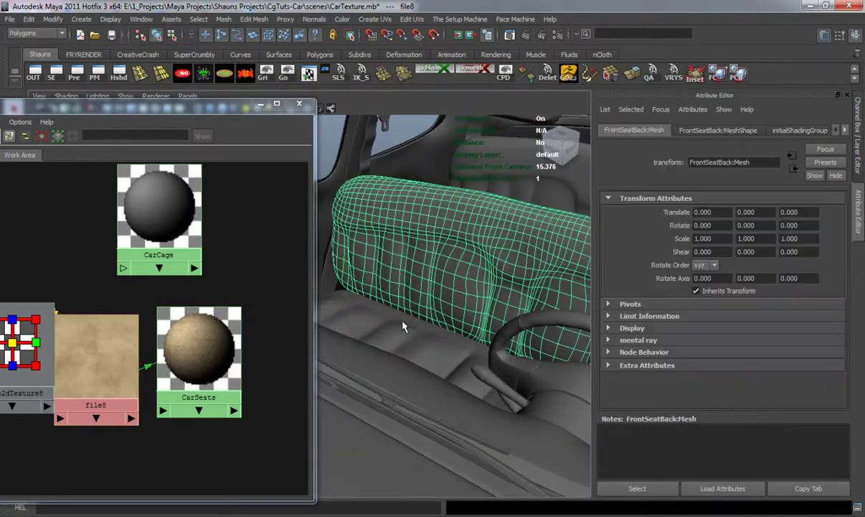
{"action": "left_click", "coordinate": [404, 323], "text": "shift"}
{"action": "left_click", "coordinate": [493, 178], "text": "shift"}
{"action": "left_click_drag", "start_coordinate": [498, 320], "coordinate": [472, 322], "text": "alt"}
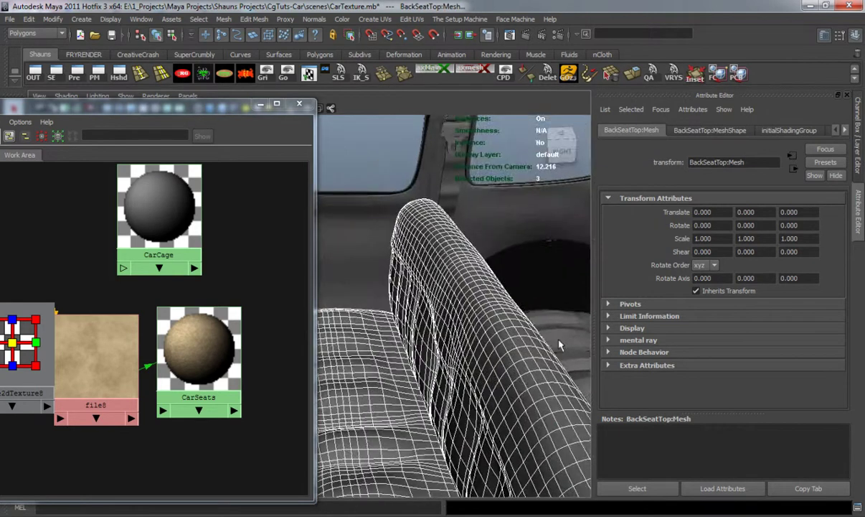
{"action": "middle_click_drag", "start_coordinate": [557, 340], "coordinate": [402, 290], "text": "alt"}
{"action": "left_click_drag", "start_coordinate": [402, 290], "coordinate": [396, 311], "text": "alt"}
{"action": "left_click", "coordinate": [399, 321]}
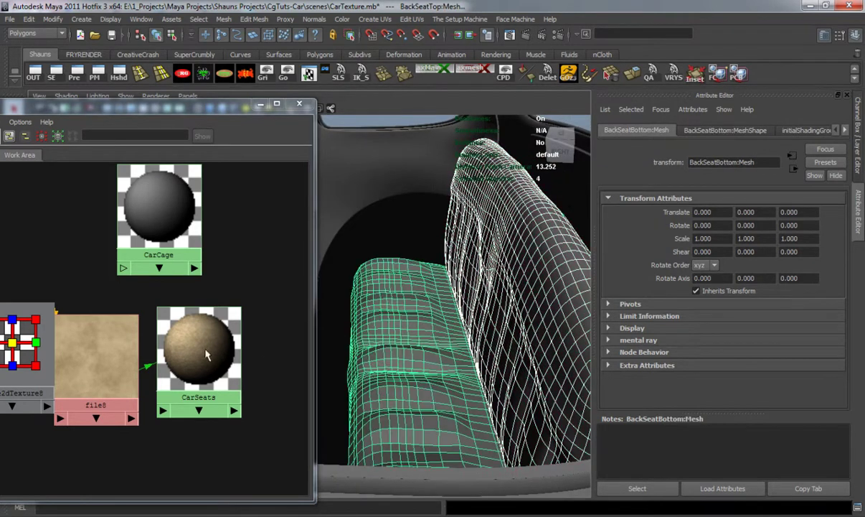
{"action": "right_click_drag", "start_coordinate": [198, 337], "coordinate": [255, 322]}
Step: Examine how the fabric texture maps onto the front and rear seats from several angles
{"action": "left_click_drag", "start_coordinate": [353, 302], "coordinate": [357, 283], "text": "alt"}
{"action": "left_click", "coordinate": [391, 135]}
{"action": "left_click", "coordinate": [356, 283]}
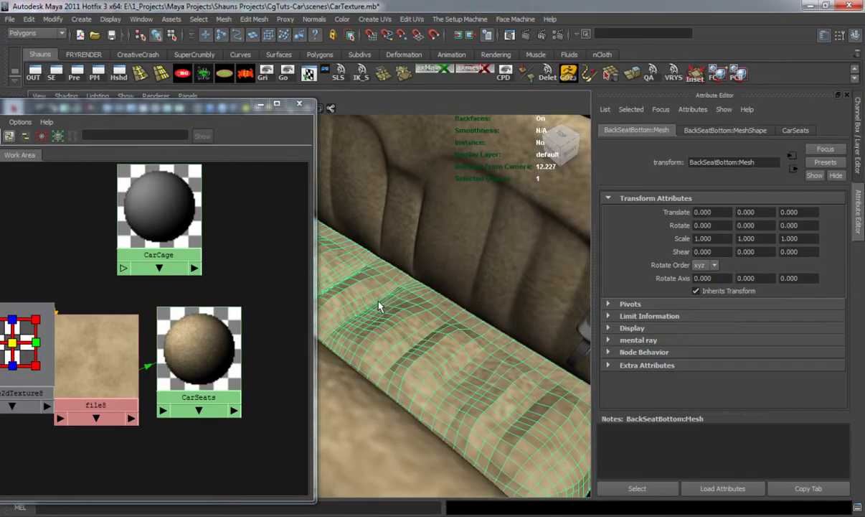
{"action": "scroll", "coordinate": [372, 345], "scroll_direction": "down", "scroll_amount": 5}
{"action": "middle_click_drag", "start_coordinate": [372, 340], "coordinate": [467, 295], "text": "alt"}
{"action": "scroll", "coordinate": [462, 301], "scroll_direction": "up", "scroll_amount": 5}
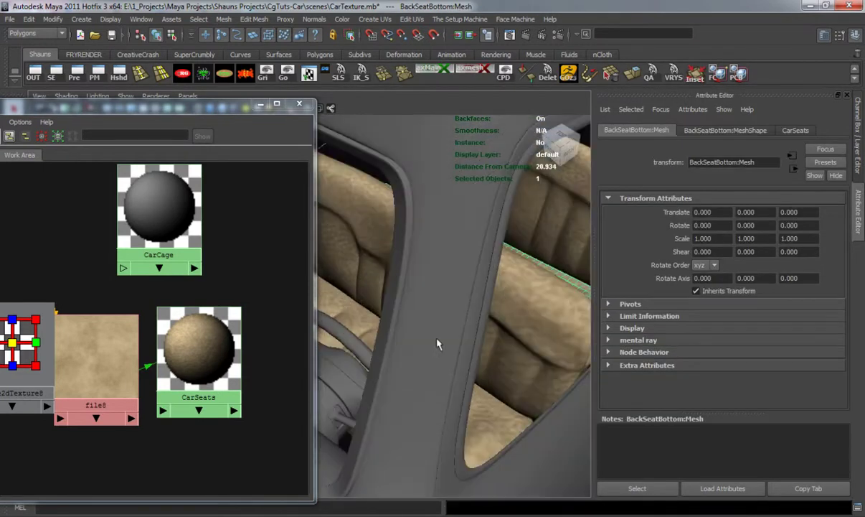
{"action": "left_click_drag", "start_coordinate": [441, 336], "coordinate": [531, 365], "text": "alt"}
{"action": "left_click", "coordinate": [377, 325]}
{"action": "key", "text": "1"}
{"action": "scroll", "coordinate": [379, 326], "scroll_direction": "down", "scroll_amount": 5}
{"action": "left_click_drag", "start_coordinate": [379, 326], "coordinate": [541, 305], "text": "alt"}
{"action": "left_click", "coordinate": [548, 301]}
{"action": "scroll", "coordinate": [419, 357], "scroll_direction": "up", "scroll_amount": 10}
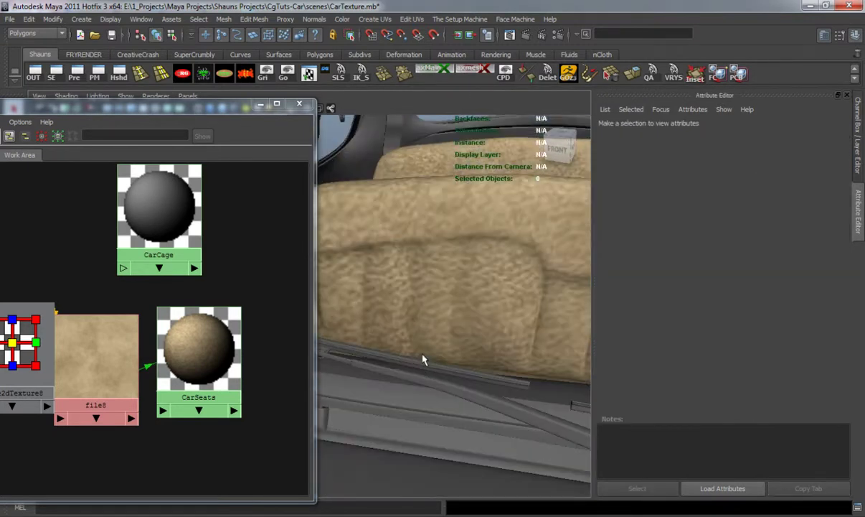
{"action": "left_click_drag", "start_coordinate": [402, 360], "coordinate": [182, 379], "text": "alt"}
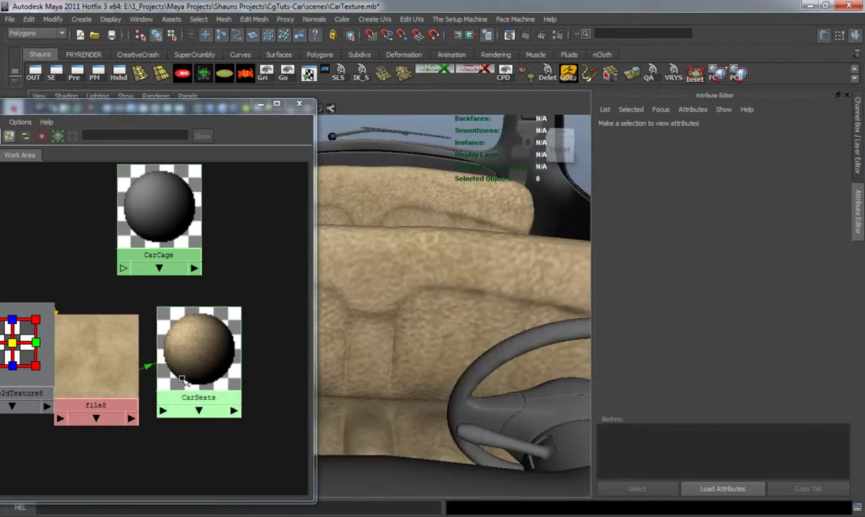
Step: Enable Mirror U and Mirror V on the seat texture's 2D placement and set Repeat UV to 15 by 15
{"action": "left_click", "coordinate": [108, 349]}
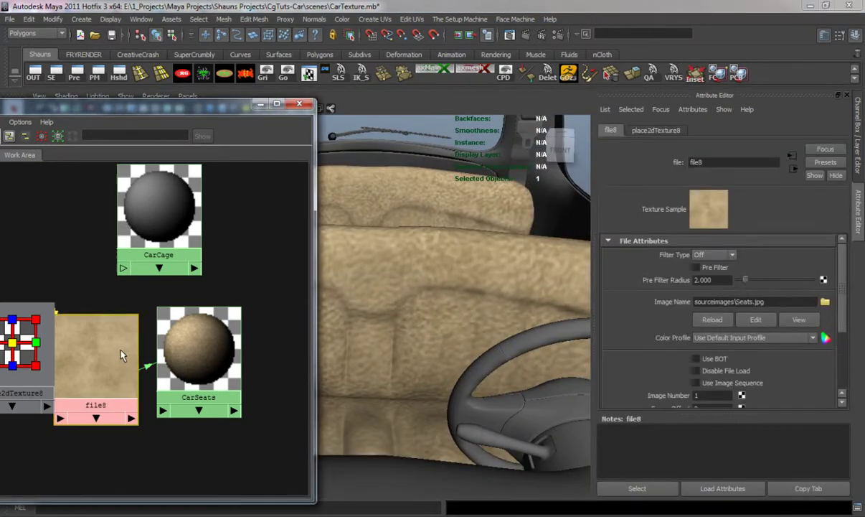
{"action": "left_click", "coordinate": [643, 131]}
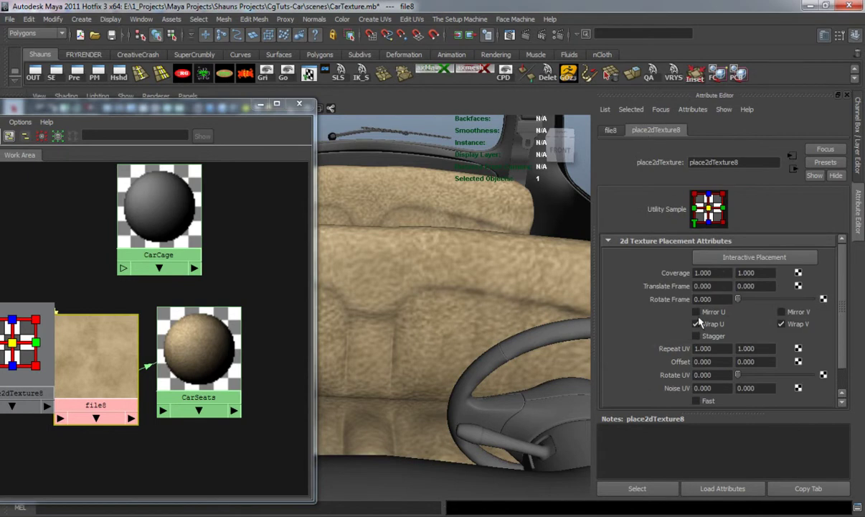
{"action": "left_click", "coordinate": [782, 312]}
{"action": "left_click_drag", "start_coordinate": [720, 348], "coordinate": [667, 349]}
{"action": "type", "text": "15"}
{"action": "key", "text": "Tab"}
{"action": "type", "text": "1"}
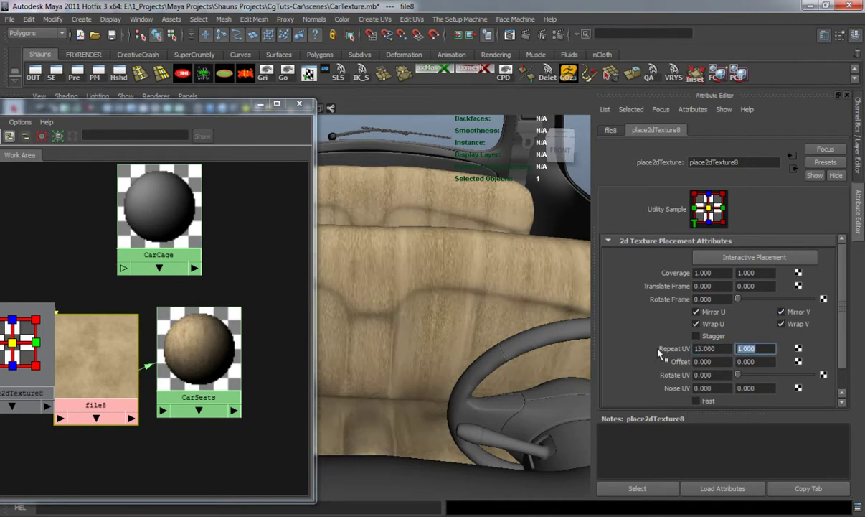
{"action": "type", "text": "5"}
{"action": "key", "text": "Return"}
{"action": "left_click_drag", "start_coordinate": [365, 258], "coordinate": [414, 332], "text": "alt"}
Step: Set the seat texture's Repeat UV to 20 by 20 and check the fabric's scale on the seats
{"action": "left_click_drag", "start_coordinate": [722, 350], "coordinate": [649, 347]}
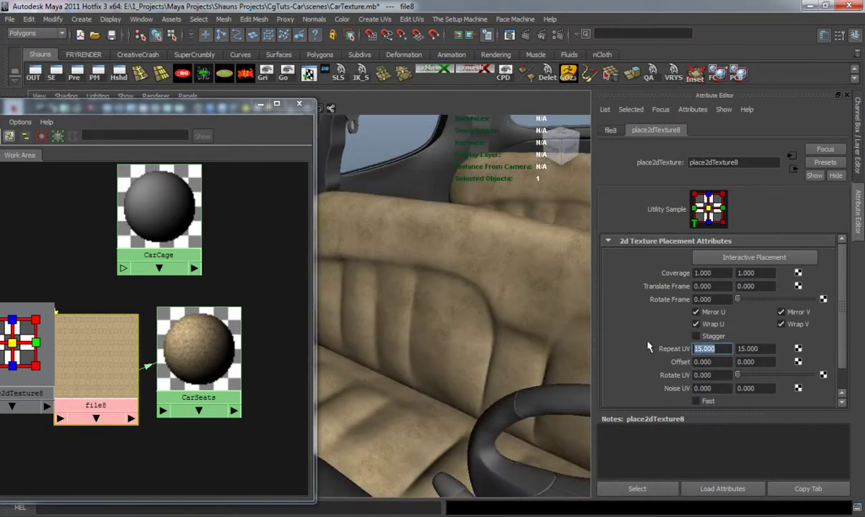
{"action": "type", "text": "20"}
{"action": "key", "text": "Tab"}
{"action": "type", "text": "20"}
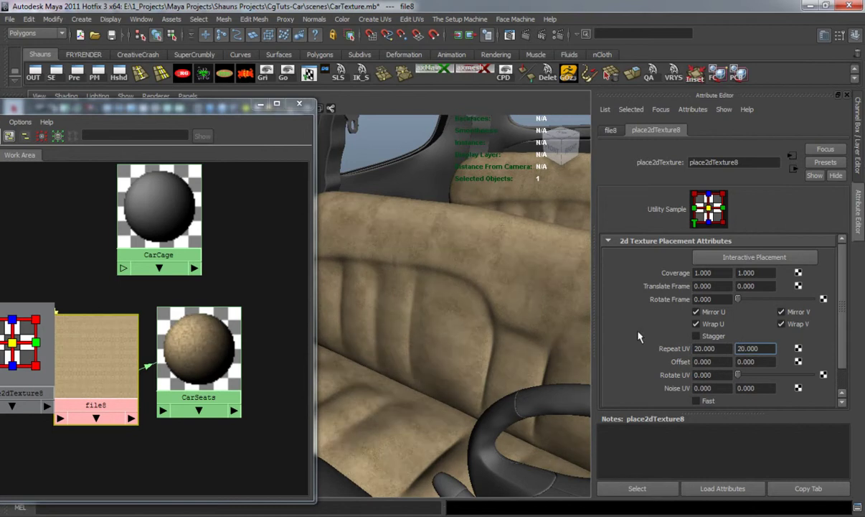
{"action": "left_click_drag", "start_coordinate": [510, 280], "coordinate": [367, 257], "text": "alt"}
Step: Give the CarSeats material a dark grey reflection color and lower its reflection amount to about 0.602
{"action": "left_click_drag", "start_coordinate": [193, 354], "coordinate": [207, 356]}
{"action": "left_click", "coordinate": [207, 355]}
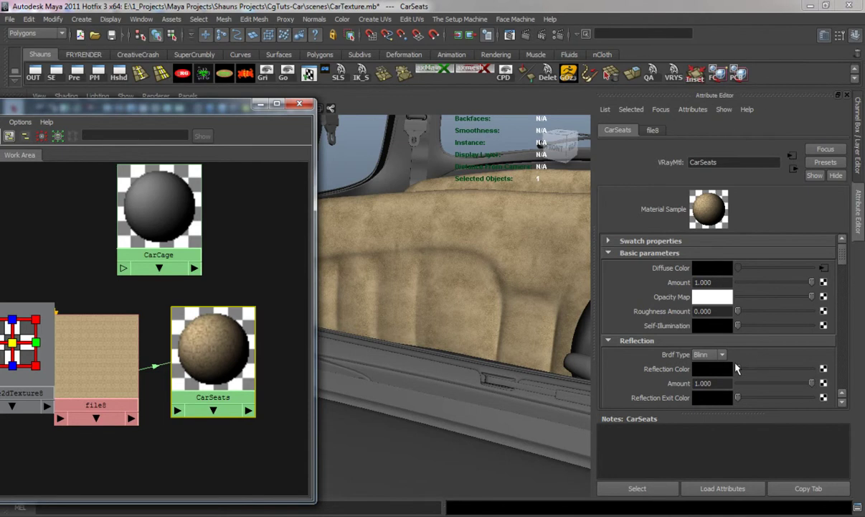
{"action": "scroll", "coordinate": [737, 368], "scroll_direction": "down", "scroll_amount": 2}
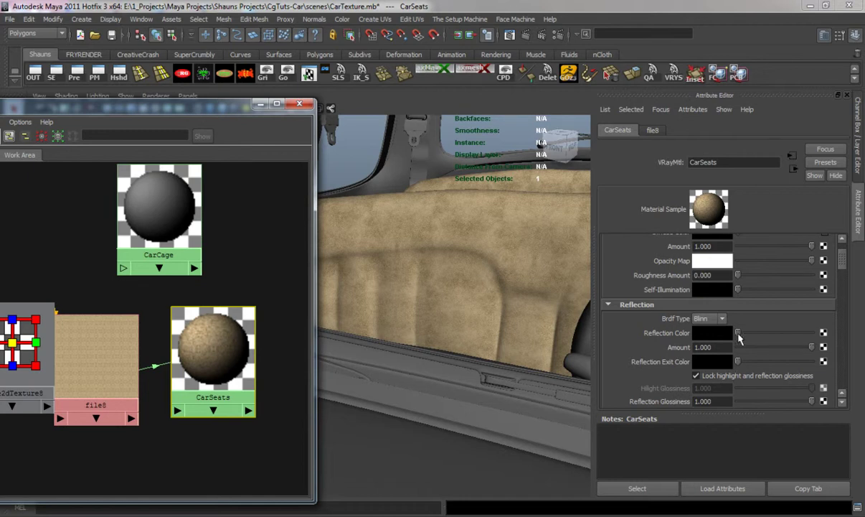
{"action": "left_click_drag", "start_coordinate": [735, 335], "coordinate": [750, 335]}
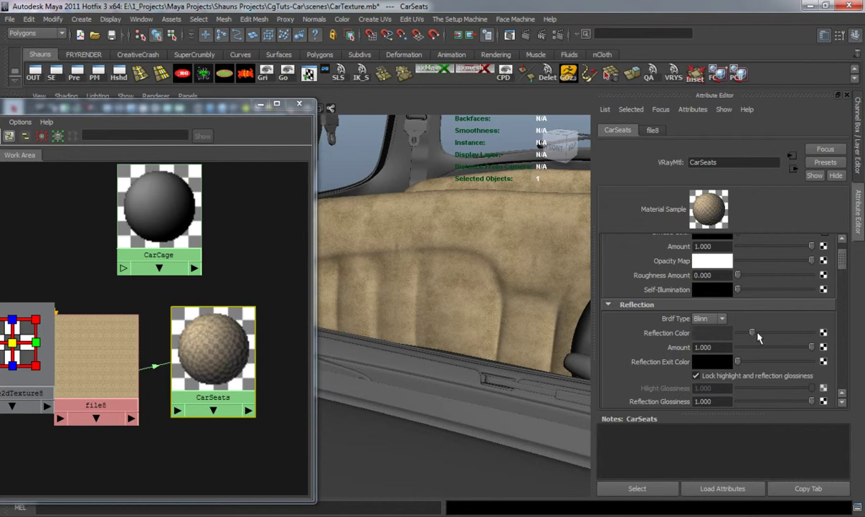
{"action": "left_click_drag", "start_coordinate": [813, 348], "coordinate": [784, 351]}
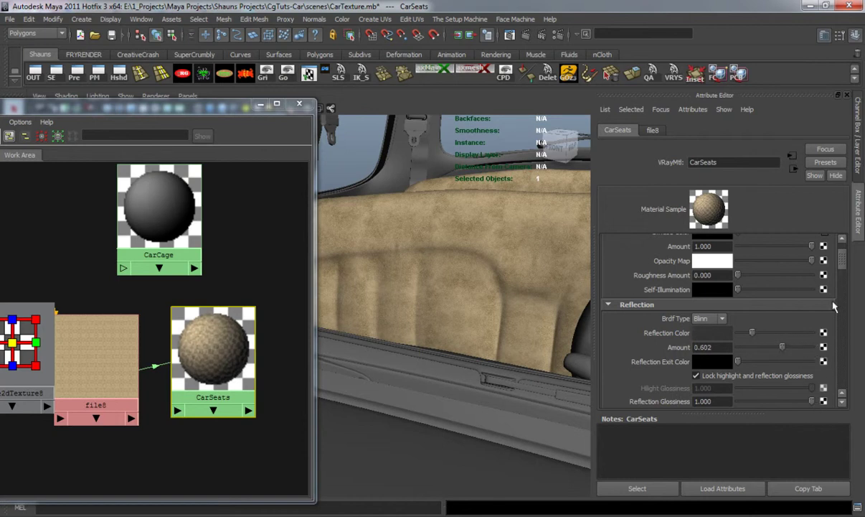
Step: Lower the CarSeats reflection glossiness to 0.650 and raise its reflection subdivs
{"action": "left_click_drag", "start_coordinate": [842, 263], "coordinate": [843, 271]}
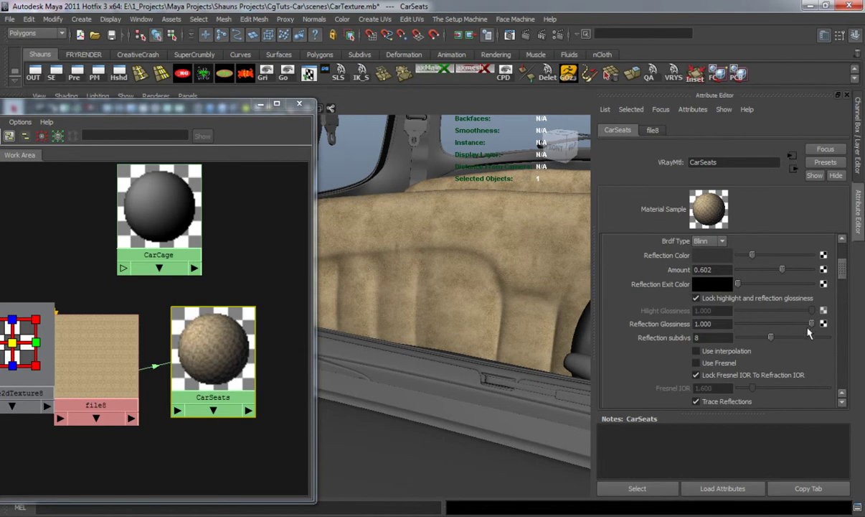
{"action": "left_click_drag", "start_coordinate": [811, 327], "coordinate": [789, 328]}
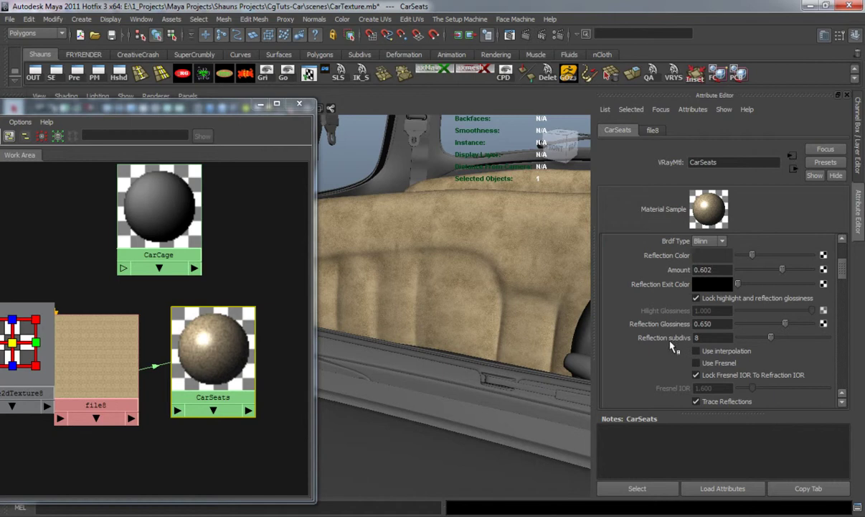
{"action": "left_click_drag", "start_coordinate": [772, 343], "coordinate": [803, 342]}
Step: Select the interior cage panels and the rear-view mirror parts and assign the CarCage material to them
{"action": "left_click_drag", "start_coordinate": [439, 277], "coordinate": [402, 307], "text": "alt"}
{"action": "scroll", "coordinate": [439, 319], "scroll_direction": "up", "scroll_amount": 5}
{"action": "middle_click_drag", "start_coordinate": [402, 307], "coordinate": [376, 307], "text": "alt"}
{"action": "left_click_drag", "start_coordinate": [376, 307], "coordinate": [411, 307], "text": "alt"}
{"action": "left_click", "coordinate": [452, 286]}
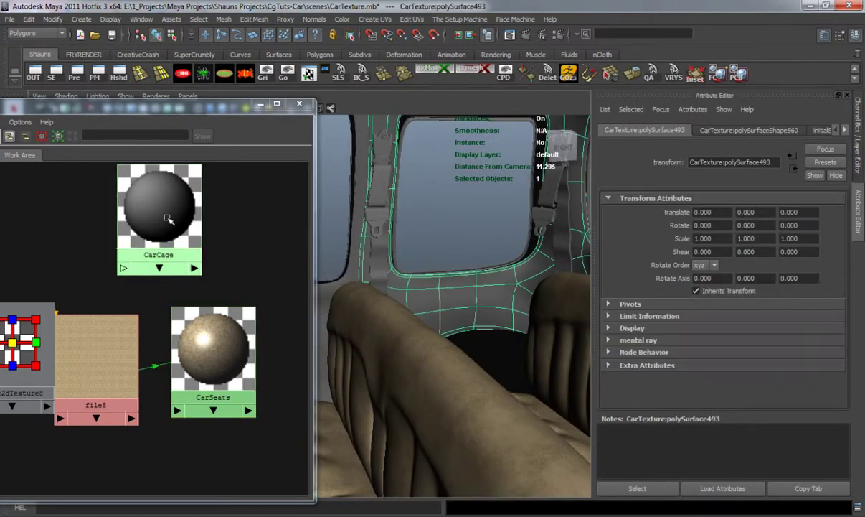
{"action": "left_click_drag", "start_coordinate": [377, 277], "coordinate": [432, 285], "text": "alt"}
{"action": "left_click", "coordinate": [369, 313], "text": "shift"}
{"action": "left_click_drag", "start_coordinate": [386, 322], "coordinate": [372, 289], "text": "alt"}
{"action": "left_click", "coordinate": [371, 289], "text": "shift"}
{"action": "left_click", "coordinate": [443, 287], "text": "shift"}
{"action": "left_click_drag", "start_coordinate": [443, 287], "coordinate": [496, 287], "text": "alt"}
{"action": "scroll", "coordinate": [403, 300], "scroll_direction": "up", "scroll_amount": 4}
{"action": "left_click", "coordinate": [442, 300]}
{"action": "left_click", "coordinate": [414, 281], "text": "shift"}
{"action": "middle_click_drag", "start_coordinate": [495, 287], "coordinate": [356, 292], "text": "alt"}
{"action": "left_click_drag", "start_coordinate": [353, 291], "coordinate": [372, 312], "text": "alt"}
{"action": "left_click", "coordinate": [514, 284], "text": "shift"}
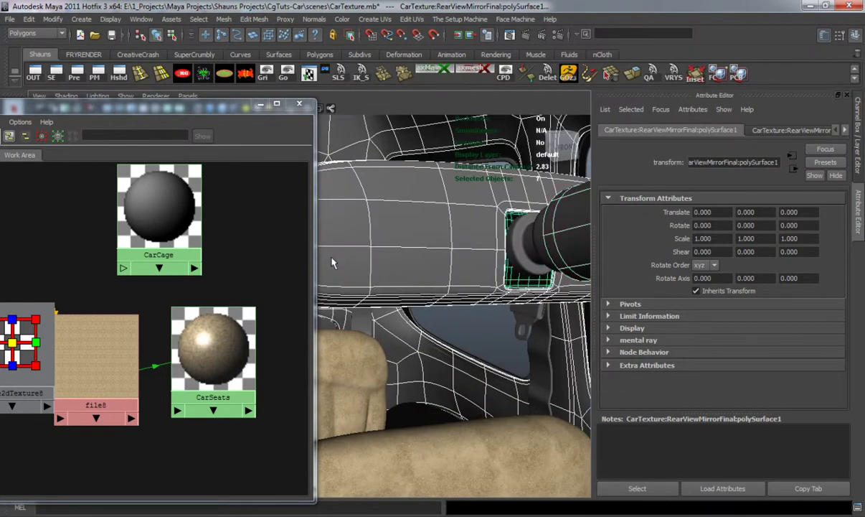
{"action": "right_click_drag", "start_coordinate": [169, 211], "coordinate": [173, 181]}
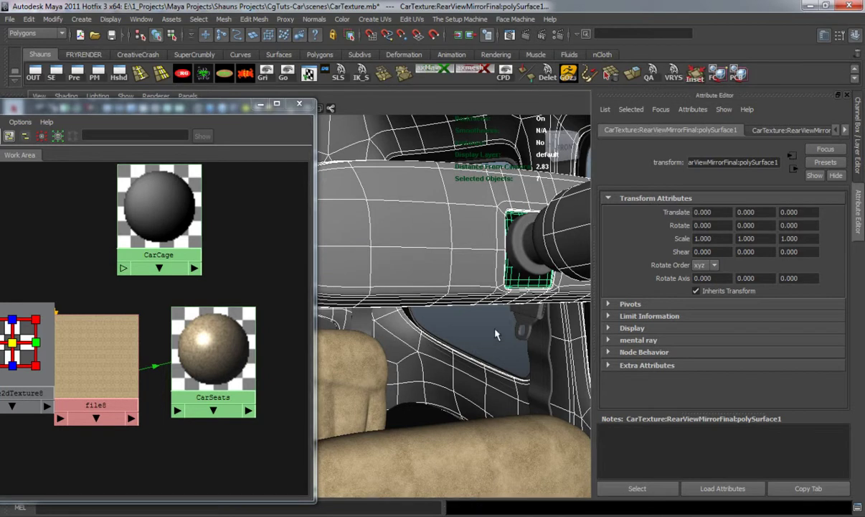
Step: Reverse the normals of the rear-view mirror's mounting bracket near the windshield frame
{"action": "left_click", "coordinate": [510, 318]}
{"action": "left_click", "coordinate": [521, 280]}
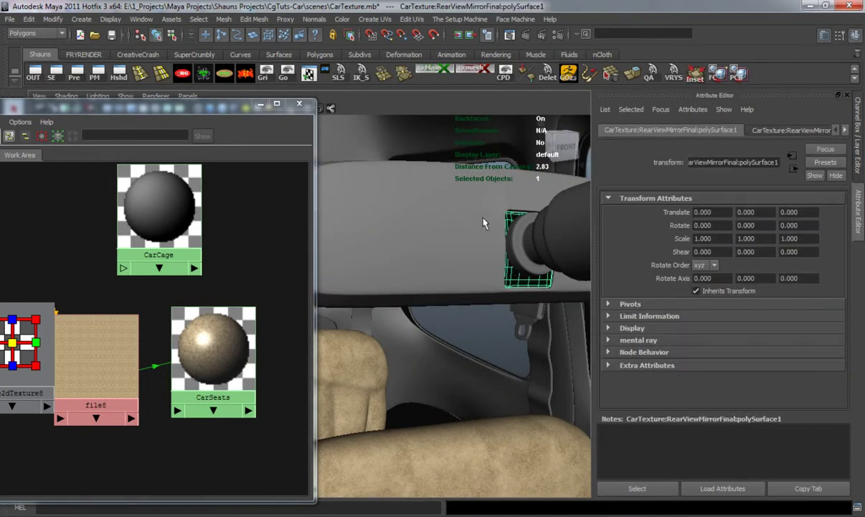
{"action": "key", "text": "g"}
{"action": "scroll", "coordinate": [495, 329], "scroll_direction": "down", "scroll_amount": 5}
{"action": "left_click", "coordinate": [533, 319]}
{"action": "left_click_drag", "start_coordinate": [440, 345], "coordinate": [439, 307], "text": "alt"}
{"action": "middle_click_drag", "start_coordinate": [438, 307], "coordinate": [566, 355], "text": "alt"}
{"action": "left_click_drag", "start_coordinate": [445, 317], "coordinate": [419, 332], "text": "alt"}
{"action": "middle_click_drag", "start_coordinate": [419, 332], "coordinate": [612, 373], "text": "alt"}
{"action": "left_click_drag", "start_coordinate": [538, 352], "coordinate": [428, 319], "text": "alt"}
{"action": "left_click", "coordinate": [395, 242]}
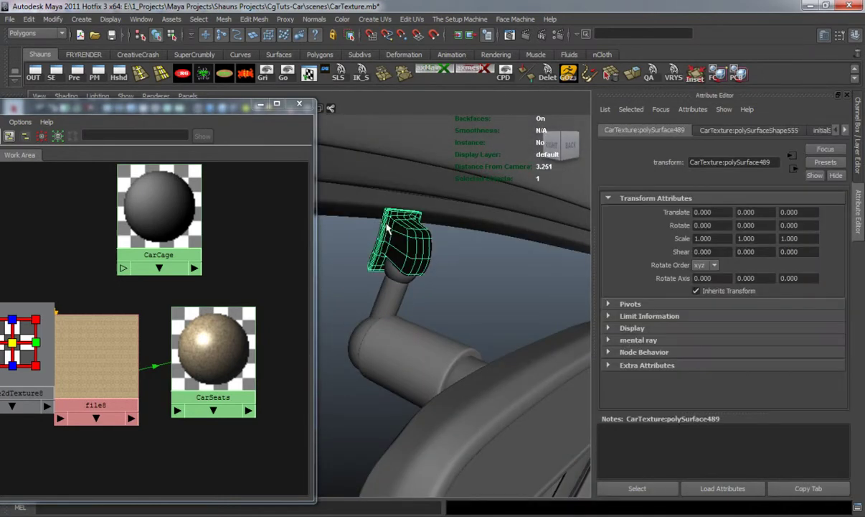
{"action": "left_click", "coordinate": [524, 79]}
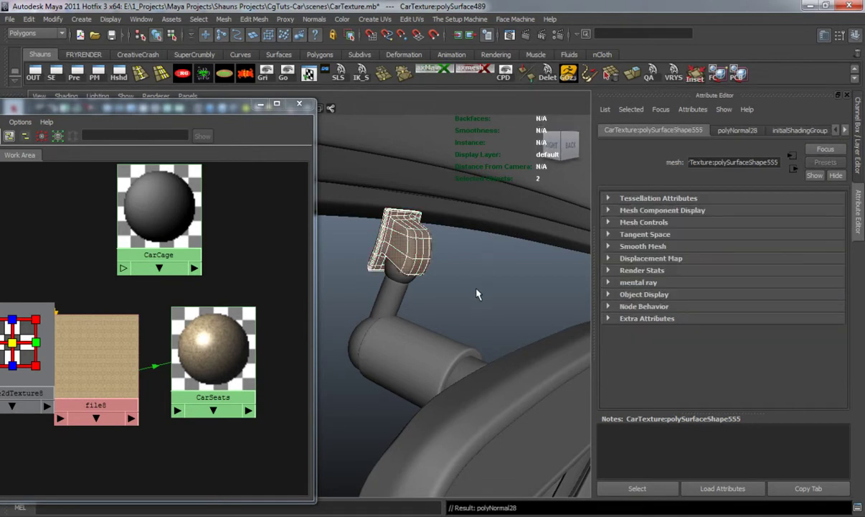
{"action": "left_click", "coordinate": [474, 297]}
Step: Reverse the normals of the small front piece of the mirror bracket
{"action": "mouse_move", "coordinate": [425, 332]}
{"action": "left_mouse_down", "text": "alt"}
{"action": "mouse_move", "coordinate": [521, 334]}
{"action": "mouse_move", "coordinate": [430, 345]}
{"action": "left_mouse_up", "text": "alt"}
{"action": "left_click", "coordinate": [470, 272]}
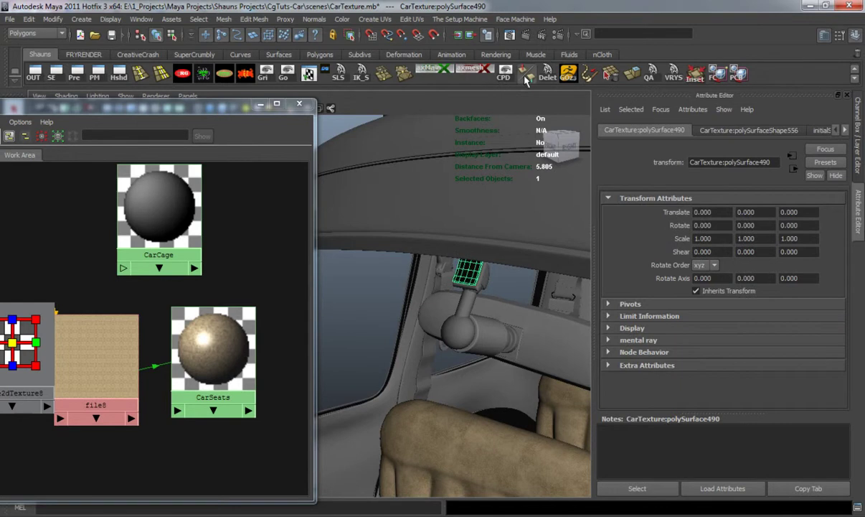
{"action": "key", "text": "Delete"}
{"action": "left_click_drag", "start_coordinate": [386, 346], "coordinate": [423, 265], "text": "alt"}
Step: Connect a File texture to the diffuse color of the CarCage material
{"action": "left_click", "coordinate": [154, 212]}
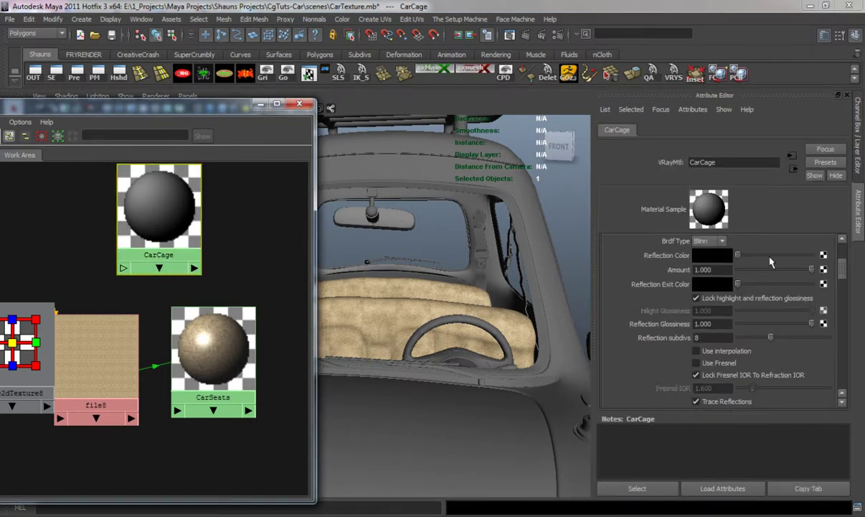
{"action": "left_click_drag", "start_coordinate": [845, 275], "coordinate": [833, 259]}
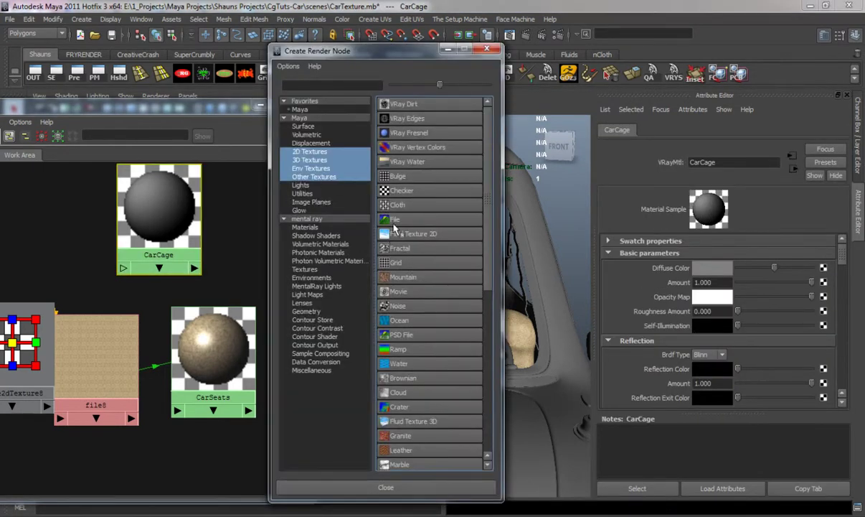
{"action": "left_click", "coordinate": [394, 221]}
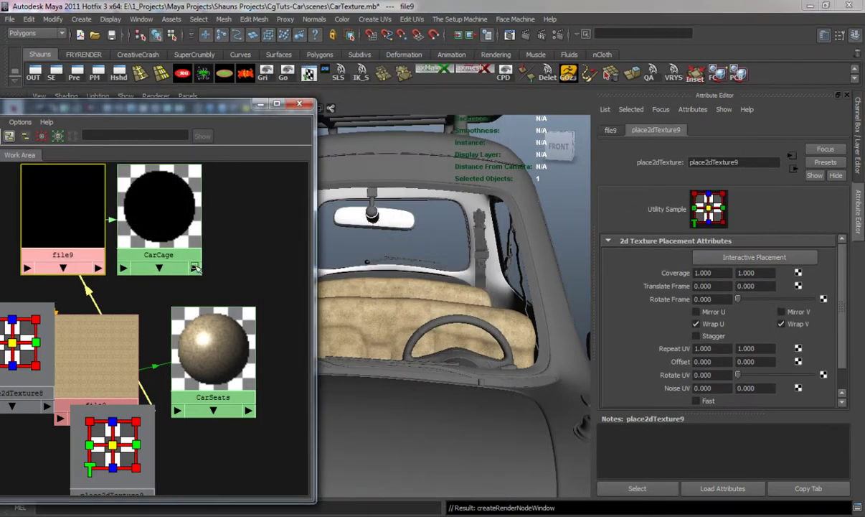
Step: Set the new file texture's filter type to Off and load K001-1090.jpg from the sourceimages folder
{"action": "left_click", "coordinate": [611, 130]}
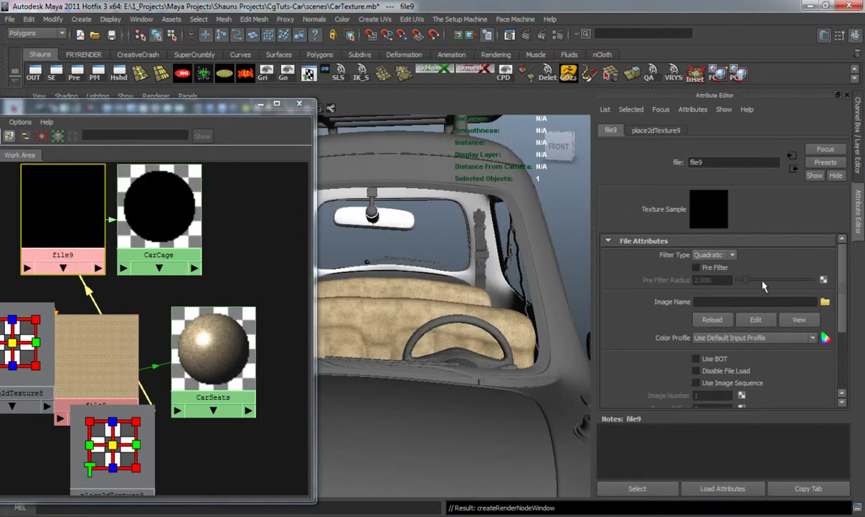
{"action": "left_click", "coordinate": [733, 257]}
{"action": "left_click", "coordinate": [727, 266]}
{"action": "left_click", "coordinate": [825, 302]}
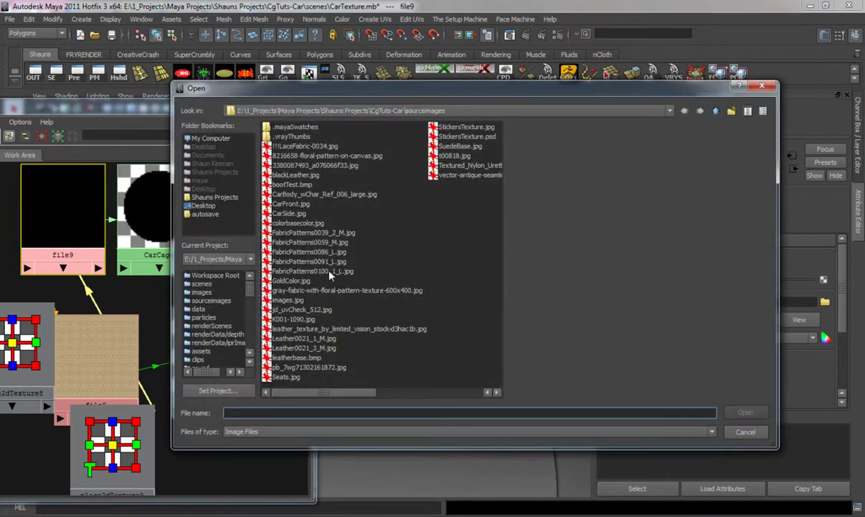
{"action": "left_click", "coordinate": [285, 299]}
{"action": "left_click", "coordinate": [287, 309]}
{"action": "left_click", "coordinate": [296, 318]}
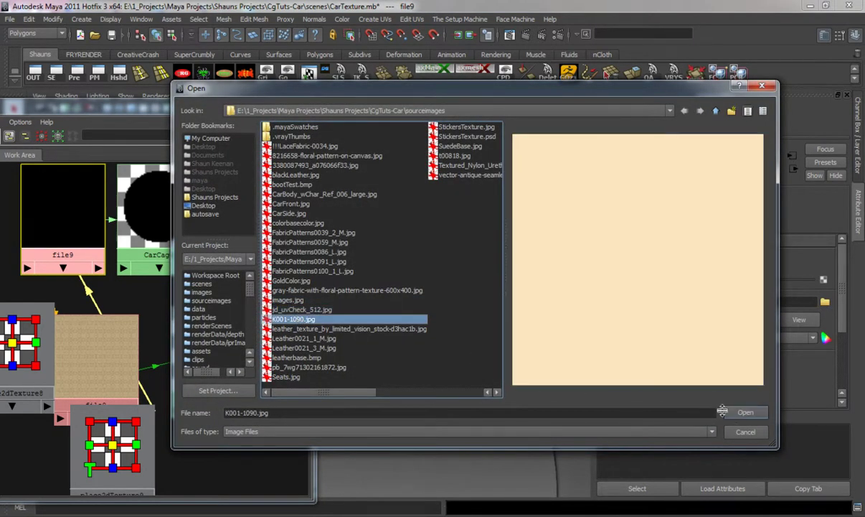
{"action": "left_click", "coordinate": [745, 412]}
Step: Separate the rear-view mirror mesh into its individual pieces and display them with smooth preview
{"action": "left_click_drag", "start_coordinate": [450, 331], "coordinate": [429, 348], "text": "alt"}
{"action": "left_click", "coordinate": [457, 350]}
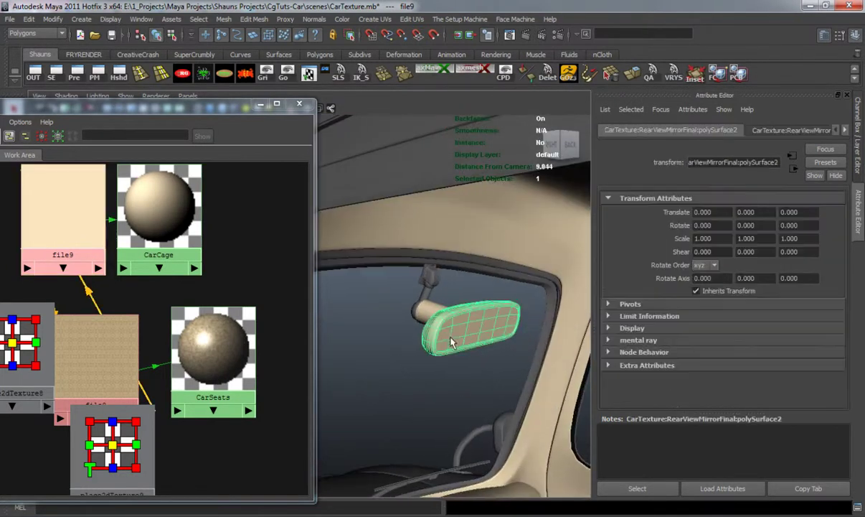
{"action": "left_click", "coordinate": [224, 19]}
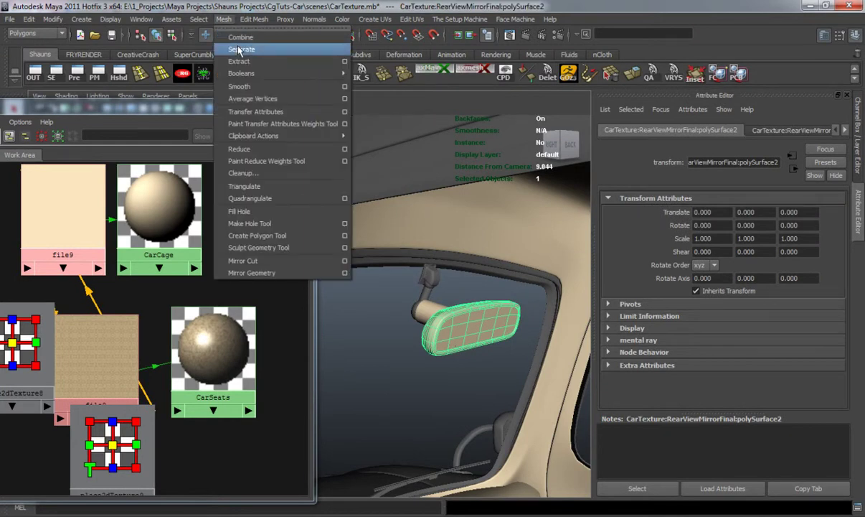
{"action": "left_click", "coordinate": [226, 48]}
{"action": "key", "text": "3"}
{"action": "left_click", "coordinate": [383, 353]}
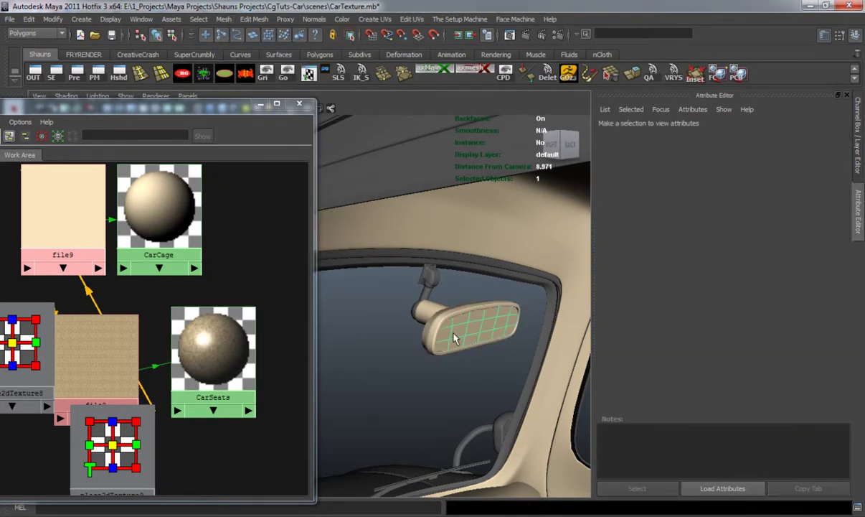
Step: Select the glass of the rear-view mirror and assign the lambert1 material to it
{"action": "left_click", "coordinate": [435, 338]}
{"action": "left_click_drag", "start_coordinate": [108, 102], "coordinate": [371, 99]}
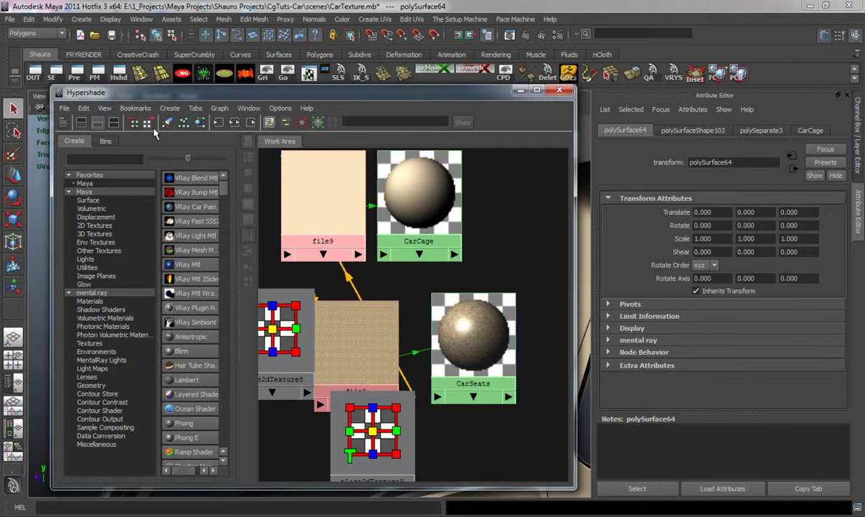
{"action": "left_click", "coordinate": [114, 122]}
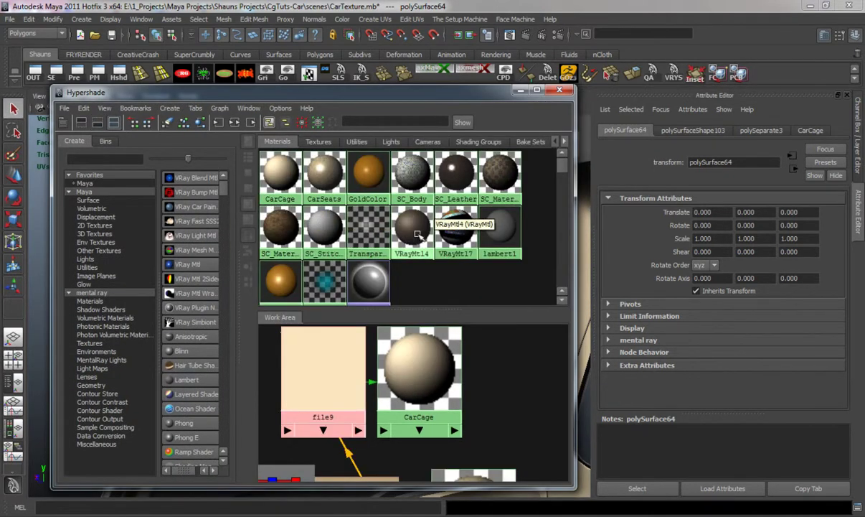
{"action": "right_click_drag", "start_coordinate": [495, 223], "coordinate": [496, 193]}
{"action": "left_click_drag", "start_coordinate": [497, 91], "coordinate": [150, 113]}
{"action": "left_click", "coordinate": [341, 362]}
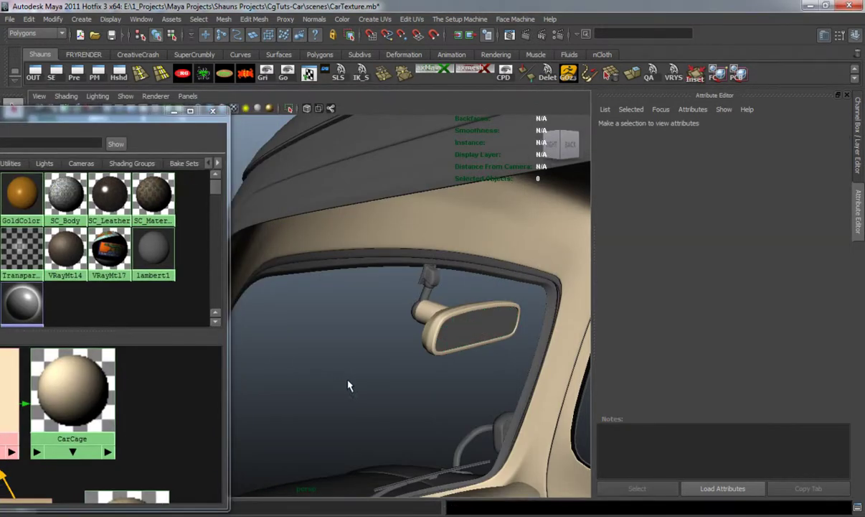
Step: Assign the CarCage material to the curved panel below the rear window, behind the back seat
{"action": "scroll", "coordinate": [352, 384], "scroll_direction": "down", "scroll_amount": 6}
{"action": "left_click_drag", "start_coordinate": [355, 391], "coordinate": [489, 394], "text": "alt"}
{"action": "middle_click_drag", "start_coordinate": [473, 392], "coordinate": [425, 326], "text": "alt"}
{"action": "left_click_drag", "start_coordinate": [404, 357], "coordinate": [446, 356], "text": "alt"}
{"action": "middle_click_drag", "start_coordinate": [402, 315], "coordinate": [365, 372], "text": "alt"}
{"action": "scroll", "coordinate": [365, 373], "scroll_direction": "up", "scroll_amount": 8}
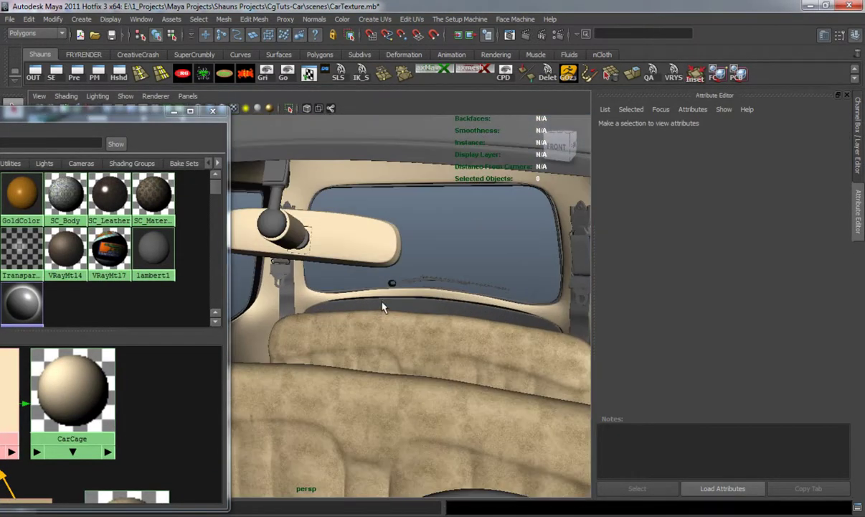
{"action": "left_click", "coordinate": [382, 313]}
{"action": "right_click", "coordinate": [92, 375]}
{"action": "left_click", "coordinate": [97, 346]}
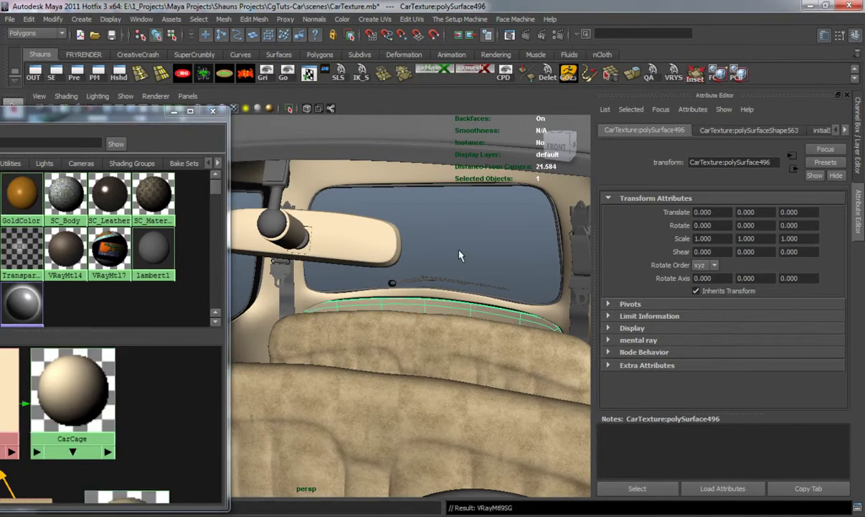
{"action": "left_click", "coordinate": [391, 290]}
Step: Examine the interior cage, seats and seat belts through the side windows for parts without a material
{"action": "scroll", "coordinate": [406, 355], "scroll_direction": "down", "scroll_amount": 10}
{"action": "middle_click_drag", "start_coordinate": [391, 368], "coordinate": [425, 315], "text": "alt"}
{"action": "scroll", "coordinate": [425, 315], "scroll_direction": "up", "scroll_amount": 5}
{"action": "left_click_drag", "start_coordinate": [425, 315], "coordinate": [315, 315], "text": "alt"}
{"action": "scroll", "coordinate": [461, 345], "scroll_direction": "down", "scroll_amount": 5}
{"action": "middle_click_drag", "start_coordinate": [460, 346], "coordinate": [361, 325], "text": "alt"}
{"action": "scroll", "coordinate": [361, 325], "scroll_direction": "up", "scroll_amount": 4}
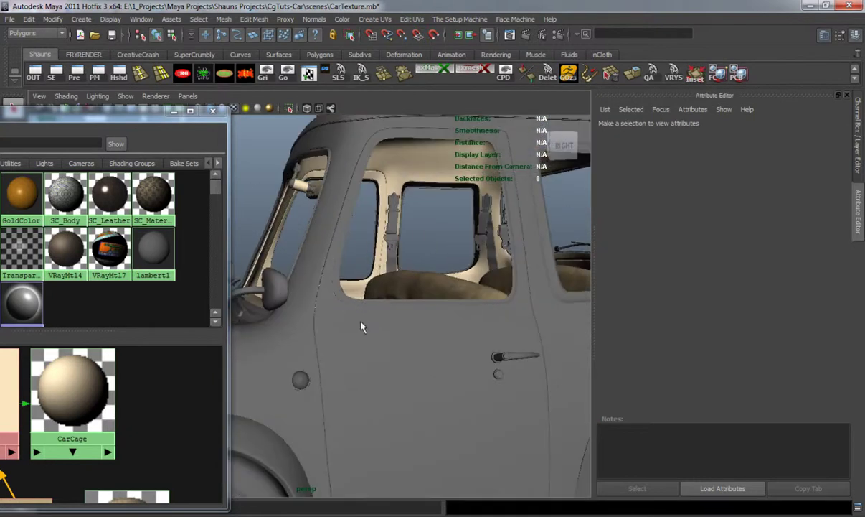
{"action": "left_click_drag", "start_coordinate": [361, 325], "coordinate": [265, 348], "text": "alt"}
{"action": "scroll", "coordinate": [265, 348], "scroll_direction": "up", "scroll_amount": 4}
{"action": "middle_click_drag", "start_coordinate": [339, 343], "coordinate": [277, 314], "text": "alt"}
{"action": "left_click_drag", "start_coordinate": [277, 314], "coordinate": [361, 264], "text": "alt"}
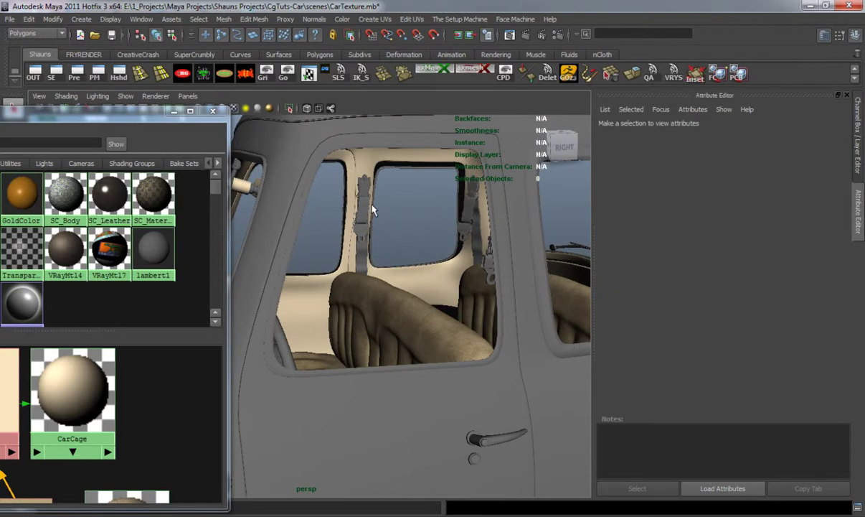
{"action": "left_click_drag", "start_coordinate": [365, 217], "coordinate": [346, 306], "text": "alt"}
{"action": "scroll", "coordinate": [346, 306], "scroll_direction": "up", "scroll_amount": 5}
Step: Give the CarCage material a white reflection color with a reflection amount of 0.025
{"action": "left_click", "coordinate": [90, 377]}
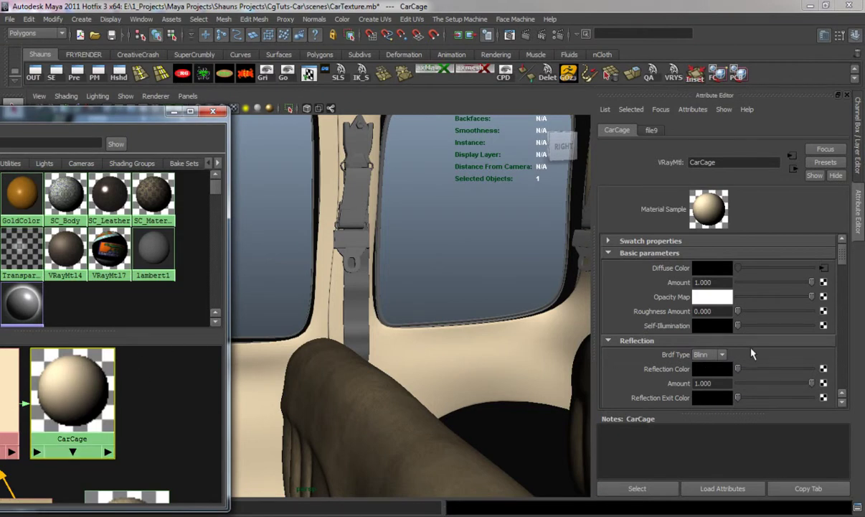
{"action": "left_click_drag", "start_coordinate": [737, 369], "coordinate": [746, 385]}
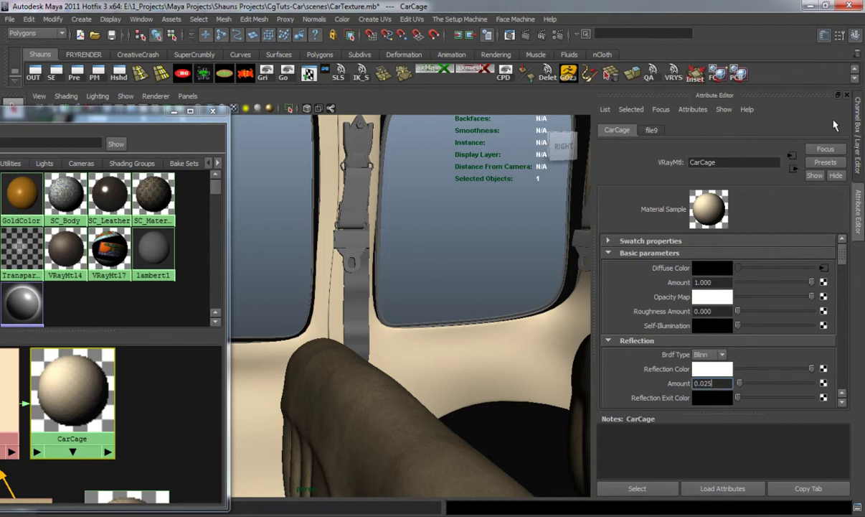
{"action": "left_click", "coordinate": [849, 97]}
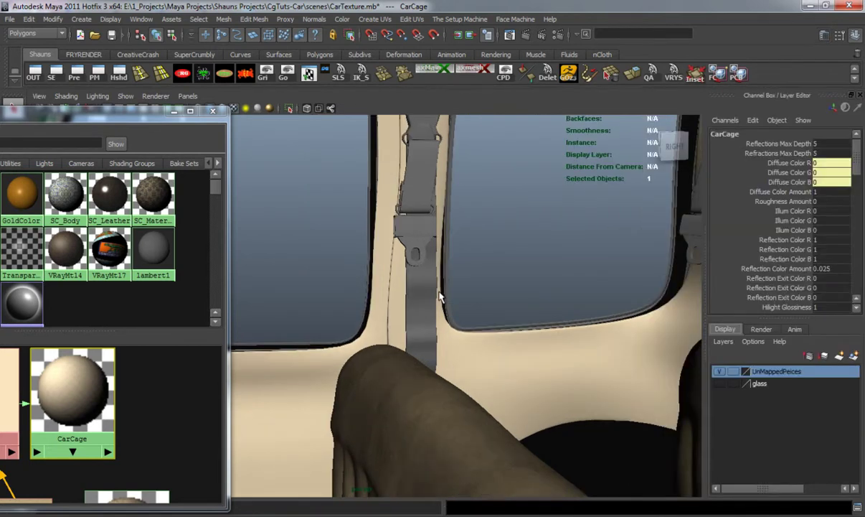
Step: Clear the Hypershade work area and minimize the Hypershade to reveal the whole car
{"action": "left_click_drag", "start_coordinate": [447, 290], "coordinate": [531, 286], "text": "alt"}
{"action": "right_click_drag", "start_coordinate": [531, 285], "coordinate": [393, 333], "text": "alt"}
{"action": "left_click_drag", "start_coordinate": [409, 333], "coordinate": [380, 343], "text": "alt"}
{"action": "right_click_drag", "start_coordinate": [351, 345], "coordinate": [380, 347], "text": "alt"}
{"action": "left_click_drag", "start_coordinate": [381, 348], "coordinate": [420, 350], "text": "alt"}
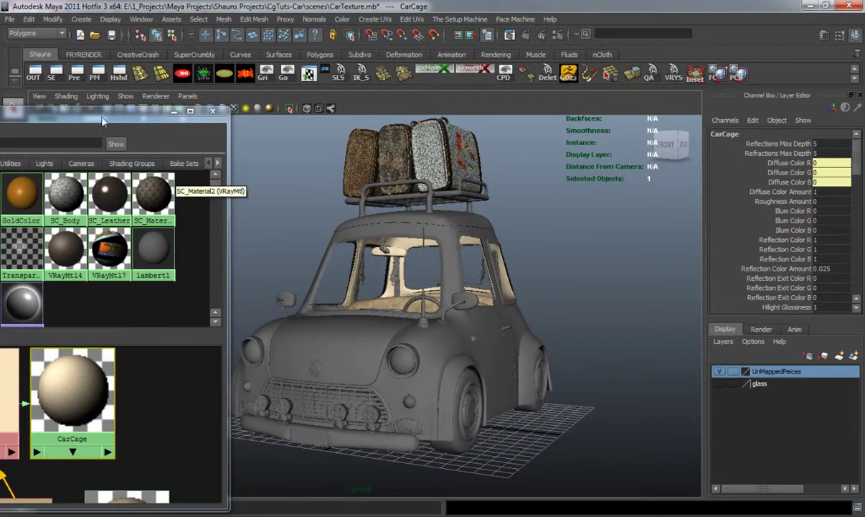
{"action": "left_click_drag", "start_coordinate": [103, 115], "coordinate": [453, 76]}
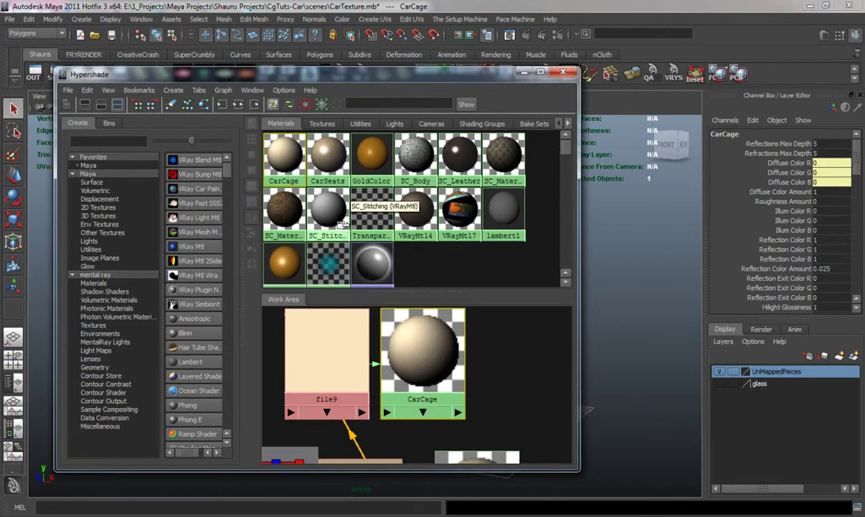
{"action": "left_click", "coordinate": [171, 105]}
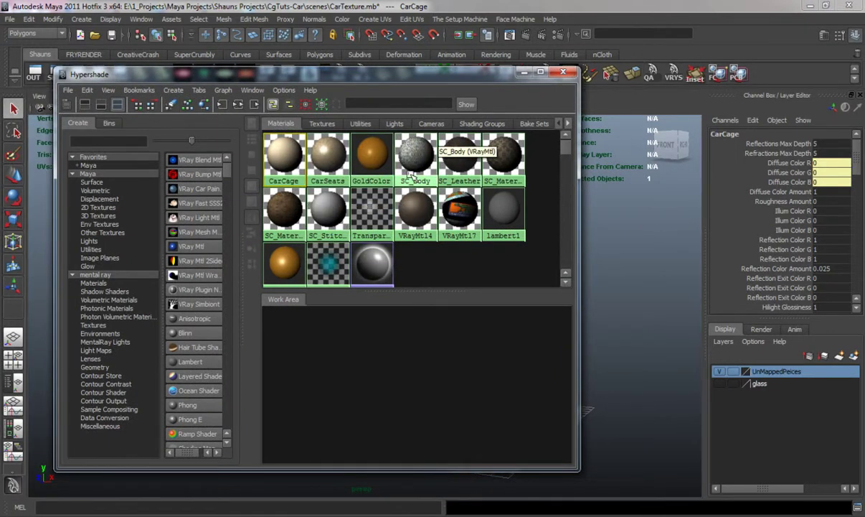
{"action": "left_click", "coordinate": [525, 73]}
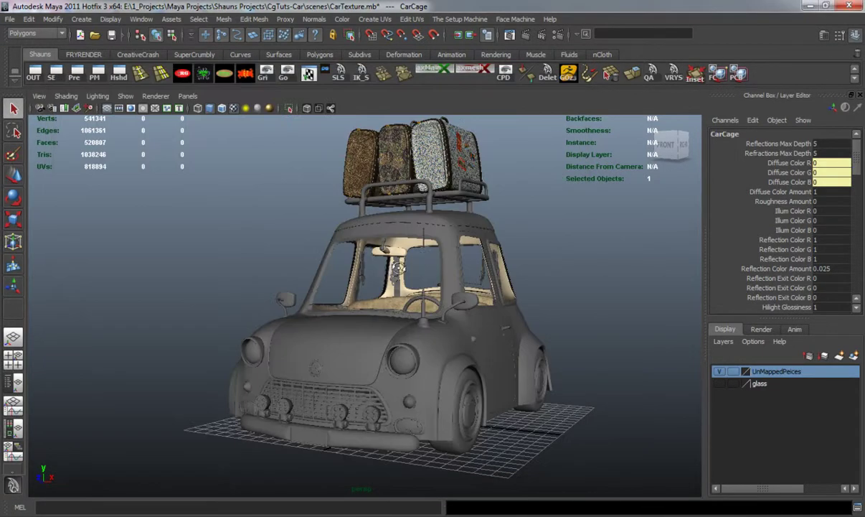
{"action": "left_click_drag", "start_coordinate": [437, 283], "coordinate": [373, 302], "text": "alt"}
{"action": "right_click_drag", "start_coordinate": [323, 298], "coordinate": [399, 305], "text": "alt"}
{"action": "left_click_drag", "start_coordinate": [399, 305], "coordinate": [413, 224], "text": "alt"}
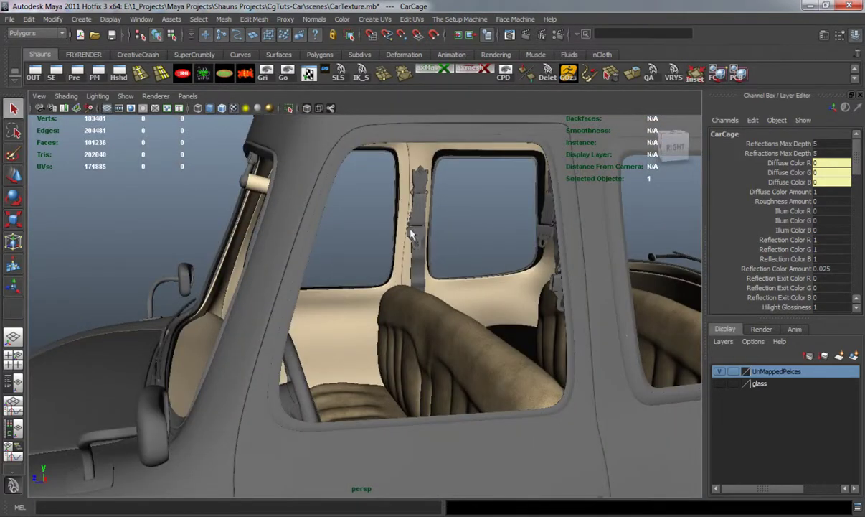
{"action": "left_click_drag", "start_coordinate": [407, 258], "coordinate": [463, 300], "text": "alt"}
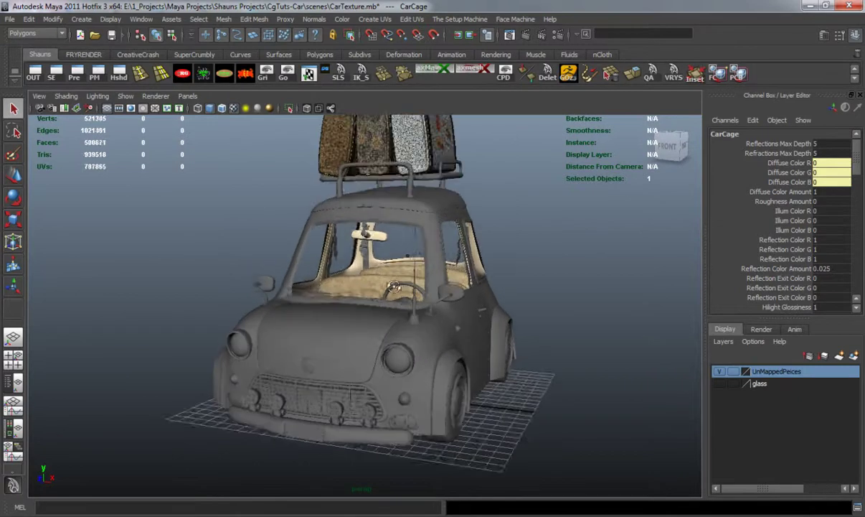